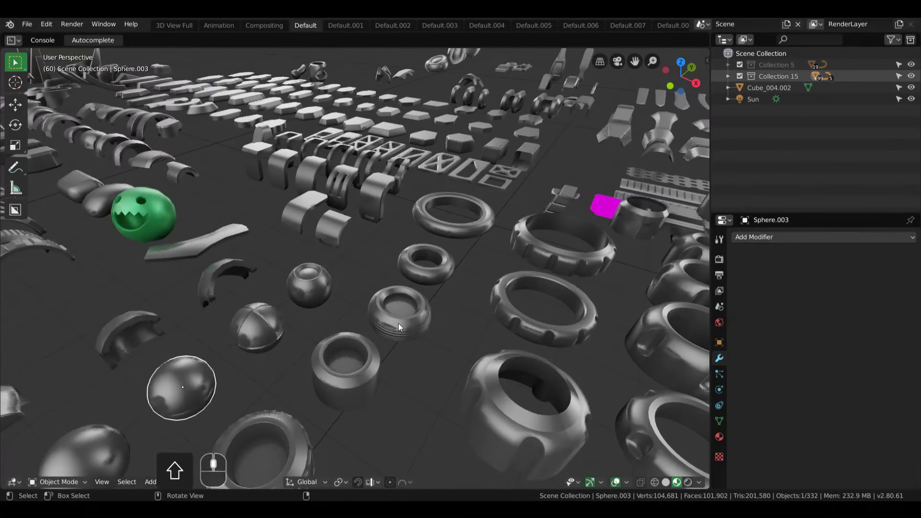
# Step: Frame the small thick ring and examine its mesh topology in Edit Mode
pyautogui.click(447, 279)
pyautogui.press('KP_Decimal')
pyautogui.press('Tab')
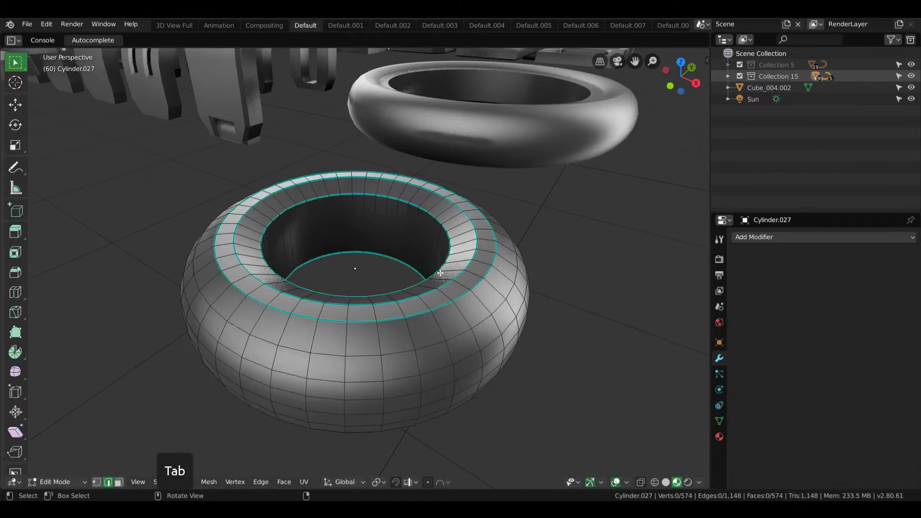
pyautogui.scroll(-4, 439, 272)
pyautogui.press('a')
pyautogui.press('a')
pyautogui.press('a')
pyautogui.press('a')
pyautogui.scroll(-5, 435, 274)
pyautogui.press('Tab')
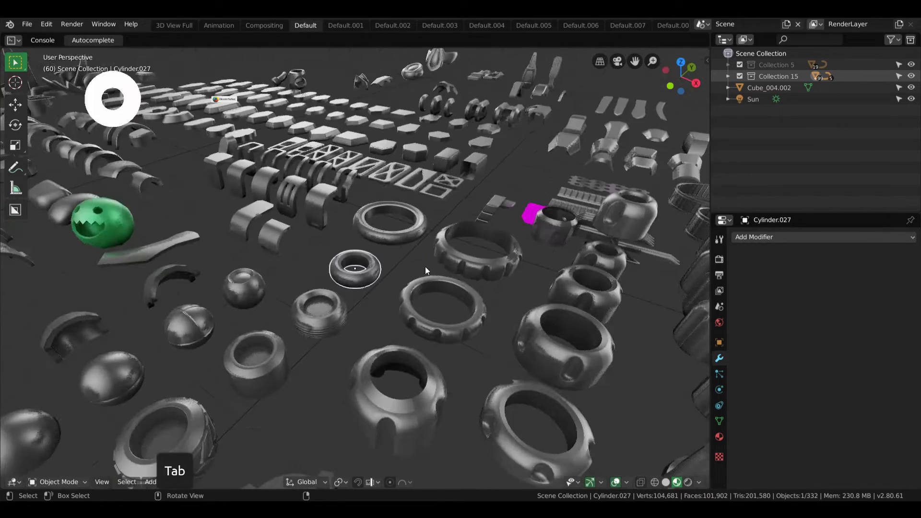
# Step: Frame the larger smooth ring with the Mirror modifier and examine its mesh topology in Edit Mode
pyautogui.moveTo(425, 267); pyautogui.dragTo(412, 353)
pyautogui.click(368, 294)
pyautogui.press('`')
pyautogui.moveTo(387, 277); pyautogui.dragTo(404, 231)
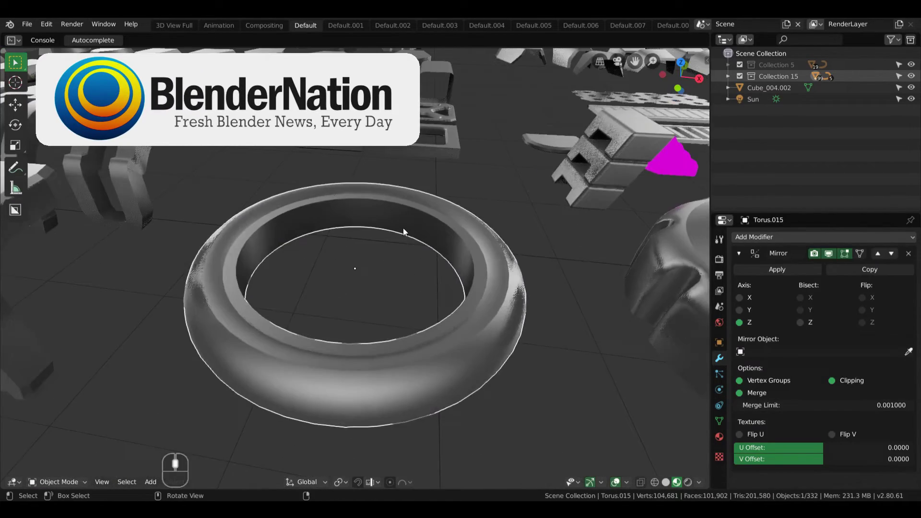
pyautogui.press('Tab')
pyautogui.scroll(-2, 403, 228)
pyautogui.press('a')
pyautogui.press('a')
pyautogui.press('a')
pyautogui.press('a')
pyautogui.scroll(-5, 403, 230)
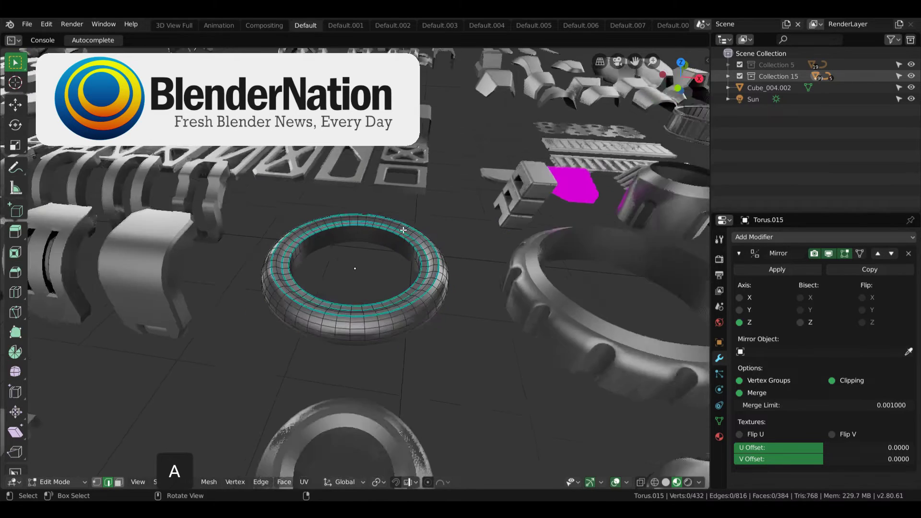
pyautogui.press('Tab')
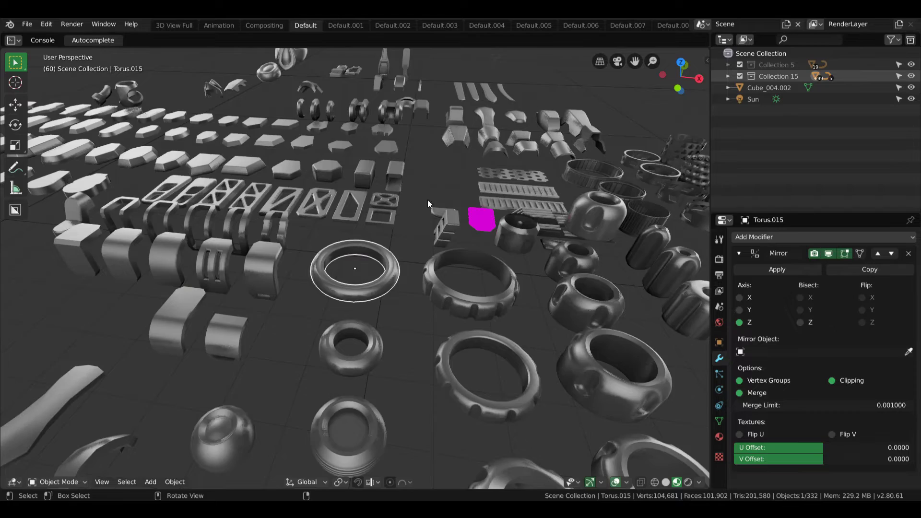
# Step: Examine the mesh of the beveled five-sided plate in the row above the lattice panels in Edit Mode
pyautogui.scroll(-2, 427, 199)
pyautogui.moveTo(425, 195); pyautogui.dragTo(563, 325)
pyautogui.click(378, 267)
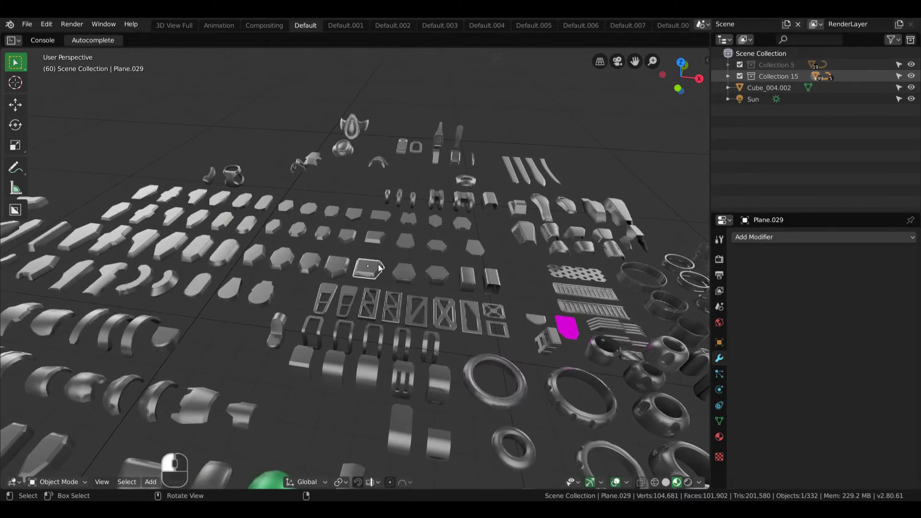
pyautogui.press('KP_Decimal')
pyautogui.press('Tab')
pyautogui.scroll(-8, 378, 264)
pyautogui.press('Tab')
# Step: Duplicate the beveled five-sided plate and its pointed neighbour, placing the copies about 0.1 in X, 0.7 in Y and 1.4 in Z away
pyautogui.moveTo(378, 264); pyautogui.dragTo(336, 276)
pyautogui.keyDown('shift'); pyautogui.click(291, 237); pyautogui.keyUp('shift')
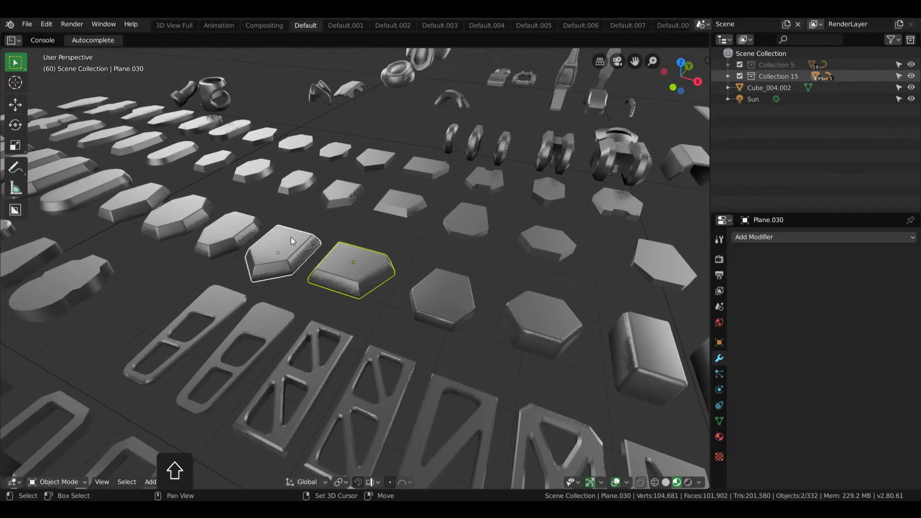
pyautogui.moveTo(290, 237); pyautogui.dragTo(341, 267)
pyautogui.hotkey('shift', 'd')
pyautogui.click(364, 175)
pyautogui.moveTo(365, 175); pyautogui.dragTo(401, 241)
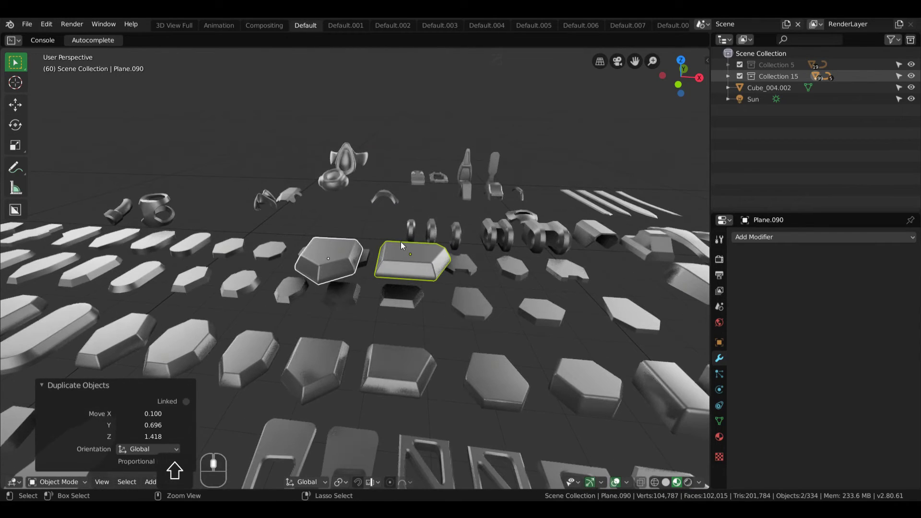
# Step: Examine the mesh topology of both duplicated plates together in Edit Mode
pyautogui.press('Tab')
pyautogui.scroll(4, 400, 242)
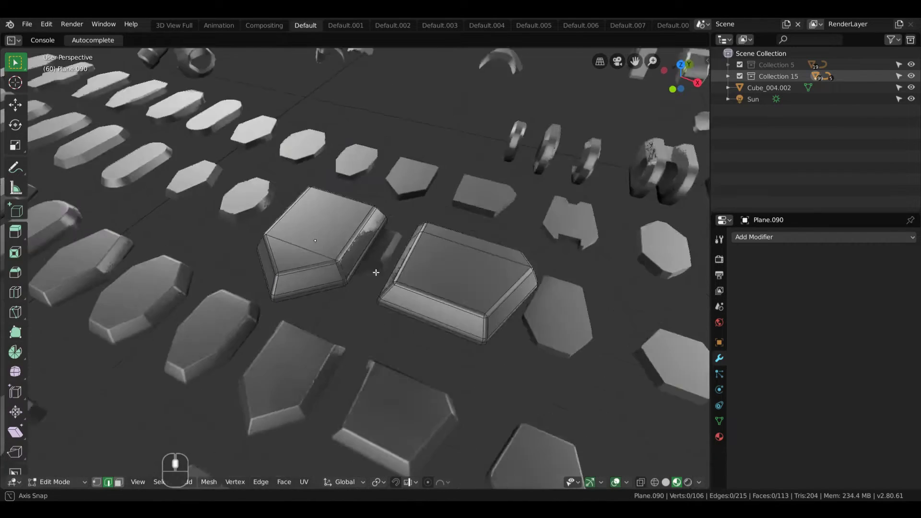
pyautogui.scroll(-4, 375, 272)
pyautogui.press('Tab')
pyautogui.scroll(3, 548, 117)
pyautogui.press('Tab')
pyautogui.press('a')
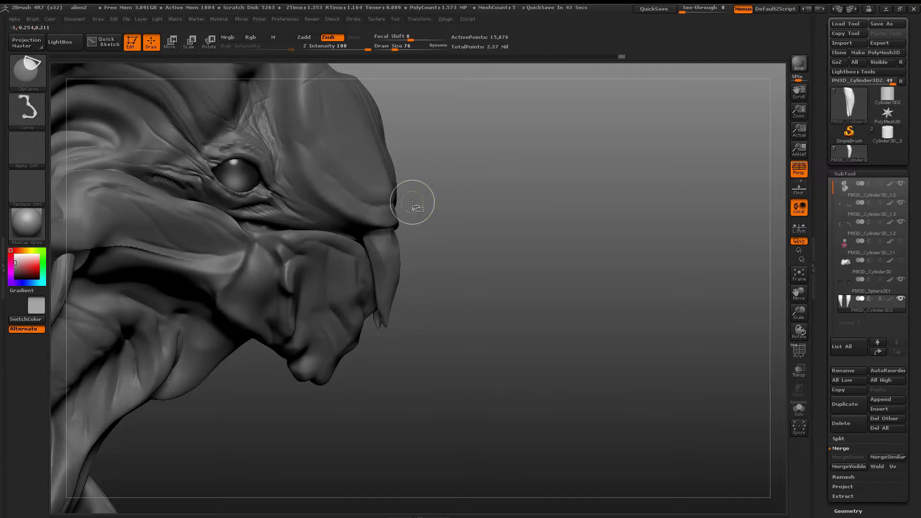
# Step: Switch to ZBrush and trim the creature's two front fangs with ClipCurve cuts, checking the head from several angles
pyautogui.moveTo(412, 202); pyautogui.dragTo(372, 365)
pyautogui.moveTo(431, 343); pyautogui.dragTo(383, 345)
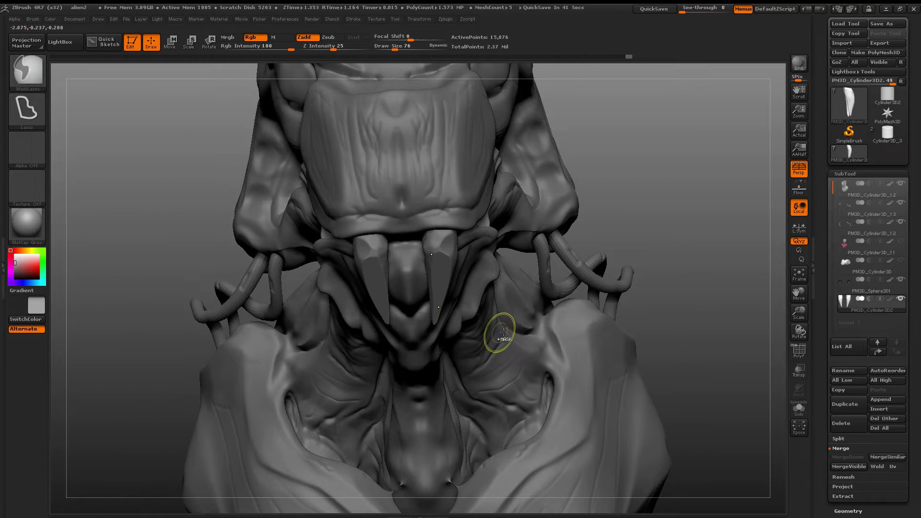
pyautogui.moveTo(652, 211); pyautogui.dragTo(552, 230)
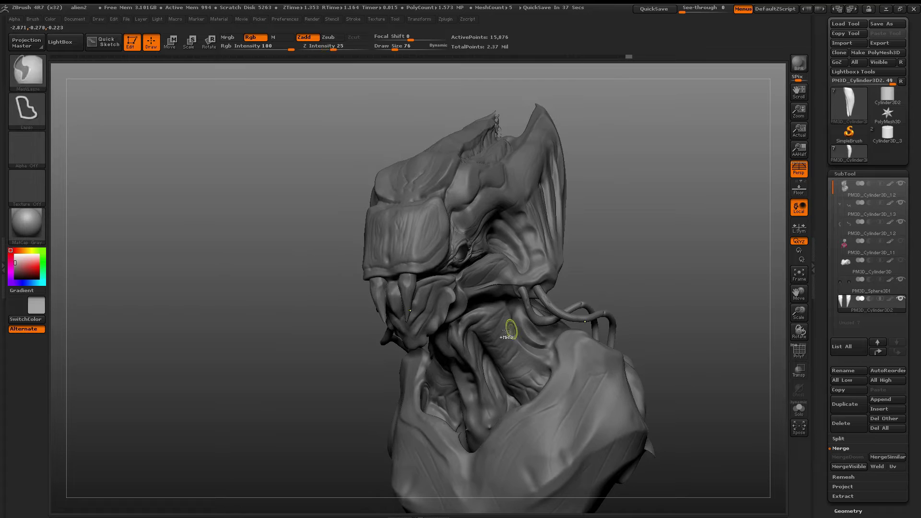
pyautogui.moveTo(506, 330); pyautogui.dragTo(638, 302)
pyautogui.moveTo(575, 144)
pyautogui.mouseDown()
pyautogui.moveTo(480, 120)
pyautogui.moveTo(446, 95)
pyautogui.mouseUp()
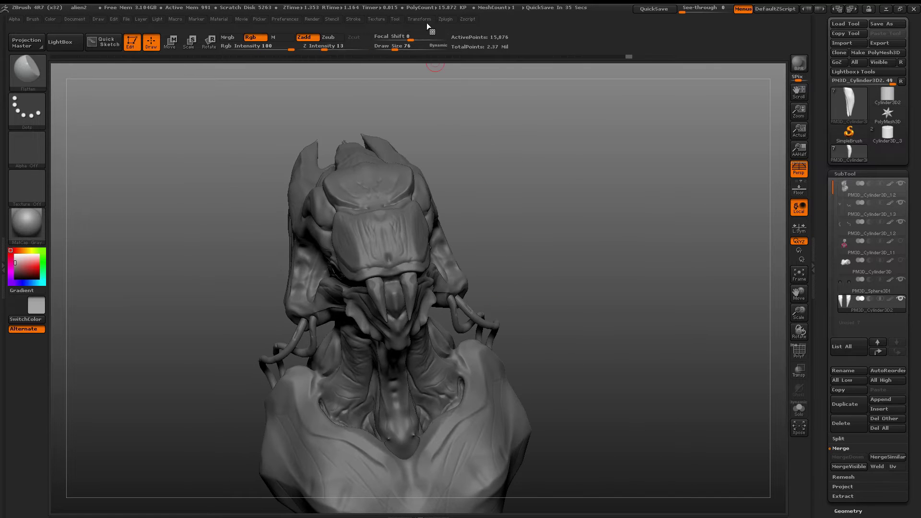
# Step: Refine the faceted shape of the two fangs with the Flatten brush and ClipCurve
pyautogui.click(420, 19)
pyautogui.moveTo(574, 236); pyautogui.dragTo(574, 306)
pyautogui.press('shift')
pyautogui.moveTo(432, 325)
pyautogui.mouseDown()
pyautogui.moveTo(407, 421)
pyautogui.moveTo(393, 353)
pyautogui.moveTo(505, 270)
pyautogui.moveTo(623, 273)
pyautogui.moveTo(575, 269)
pyautogui.moveTo(767, 303)
pyautogui.mouseUp()
pyautogui.press('ctrl')
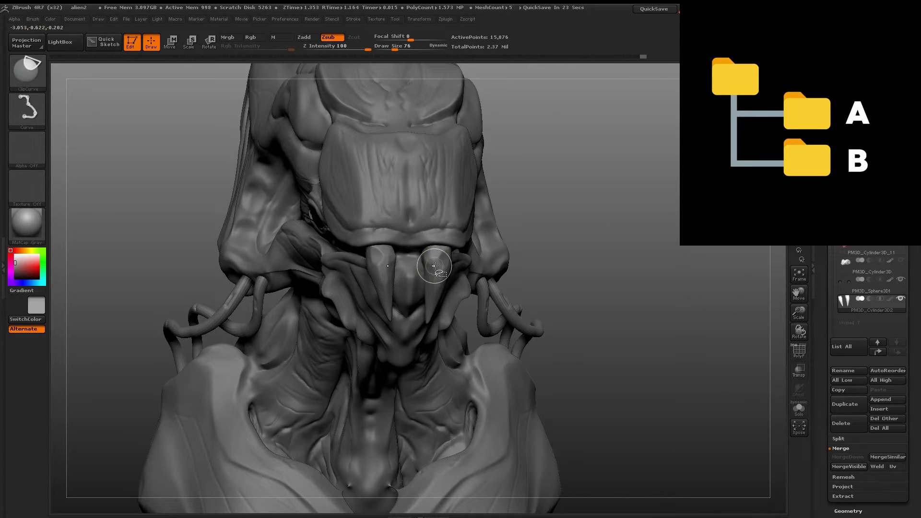
pyautogui.hotkey('ctrl', 'shift')
pyautogui.press('shift')
pyautogui.press('b')
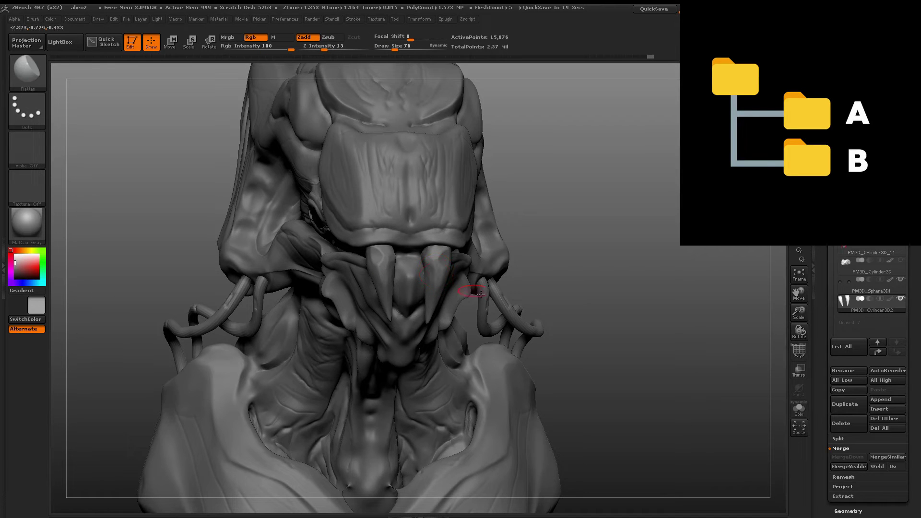
# Step: Toggle the polyframe display on and off, and duplicate the fang subtool
pyautogui.click(798, 355)
pyautogui.click(798, 354)
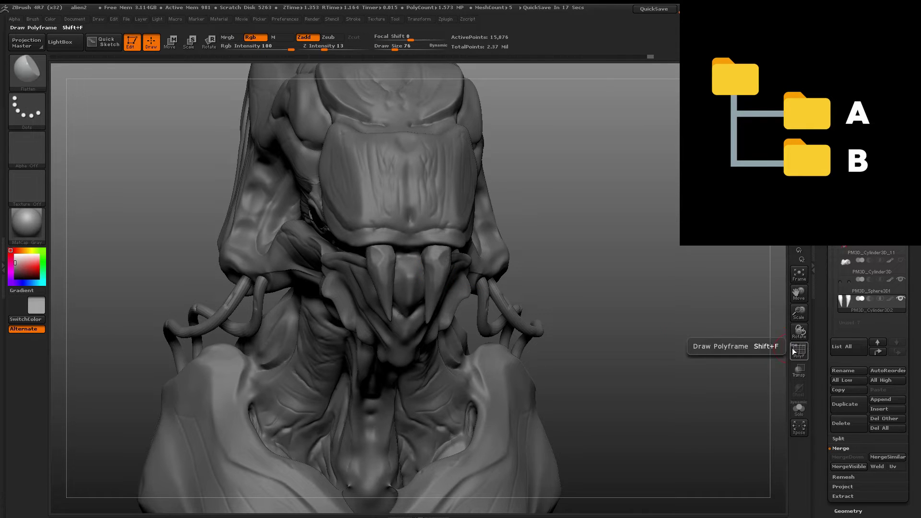
pyautogui.click(841, 405)
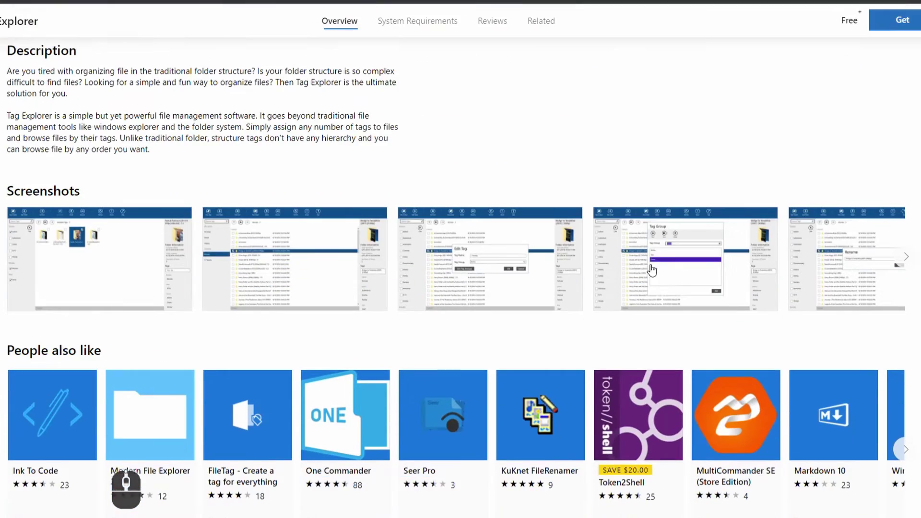
# Step: Look through Tag Explorer's enlarged screenshots on its Microsoft Store page, from tag editing to item deletion, and close the gallery
pyautogui.click(519, 273)
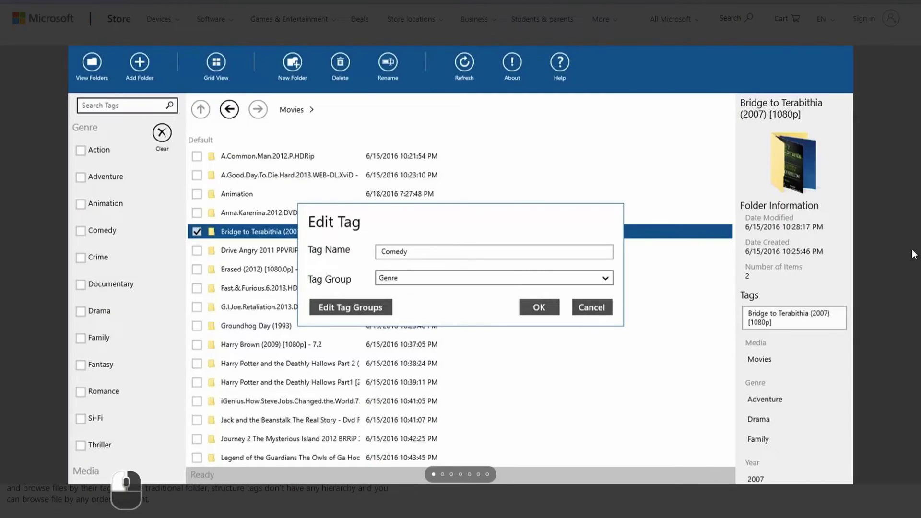
pyautogui.press('Right')
pyautogui.press('Right')
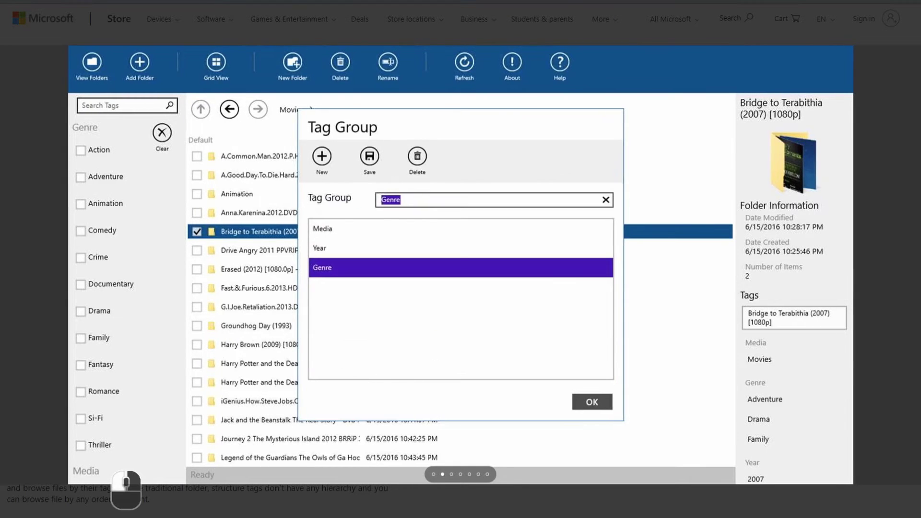
pyautogui.press('Right')
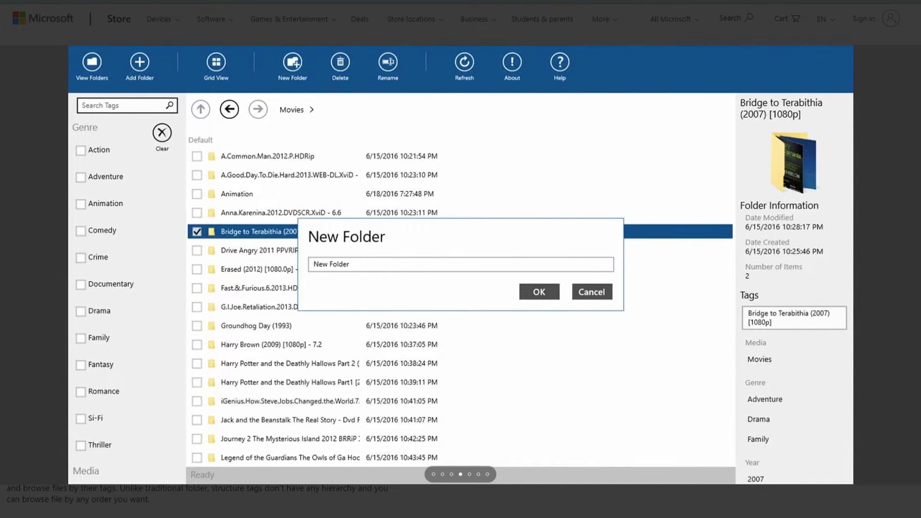
pyautogui.press('Right')
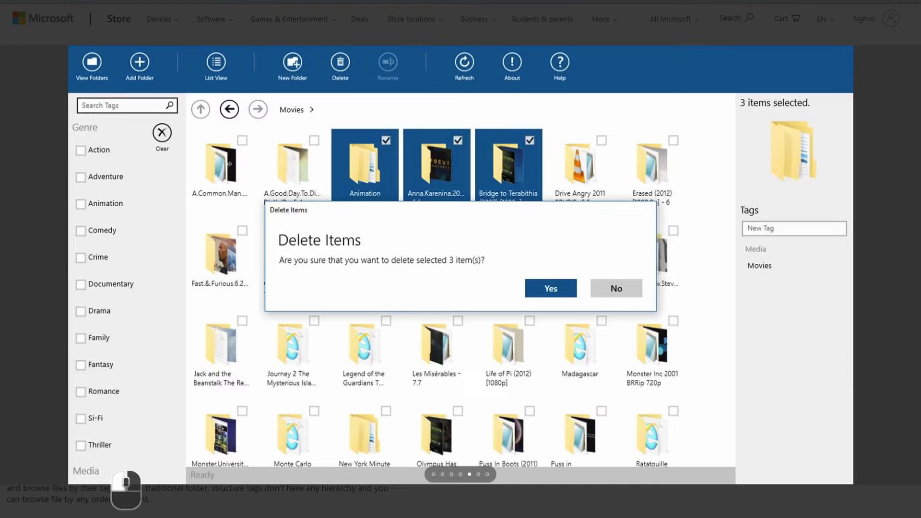
pyautogui.click(855, 139)
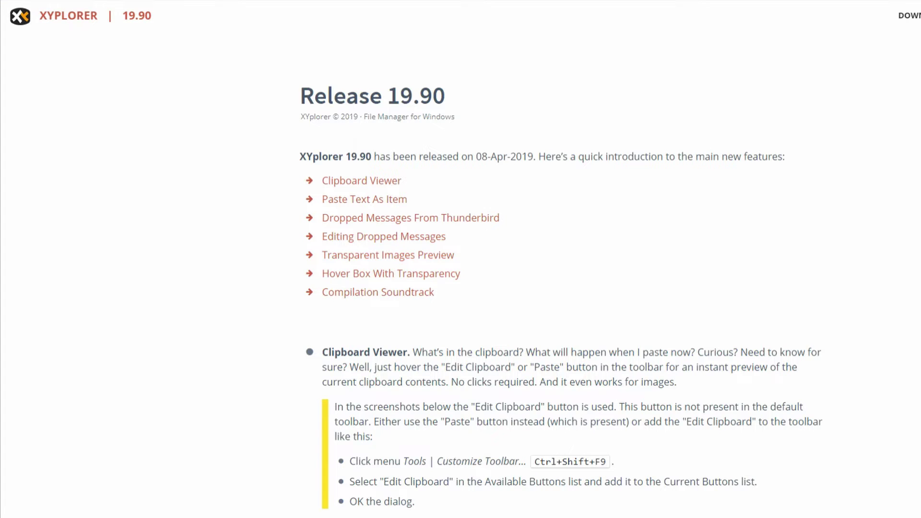
# Step: Read through the Clipboard Viewer section of the XYplorer 19.90 release notes, down to Paste Text As Item
pyautogui.scroll(-8, 561, 288)
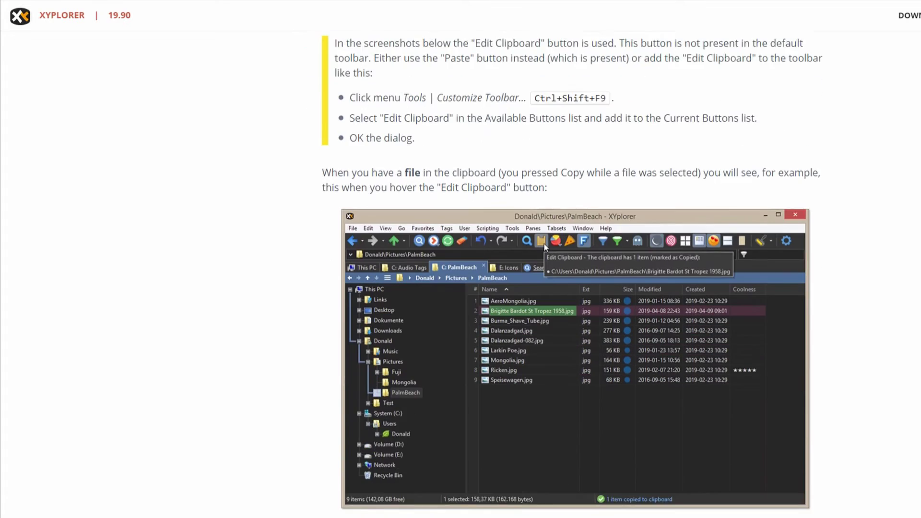
pyautogui.scroll(-4, 570, 288)
pyautogui.scroll(-5, 571, 288)
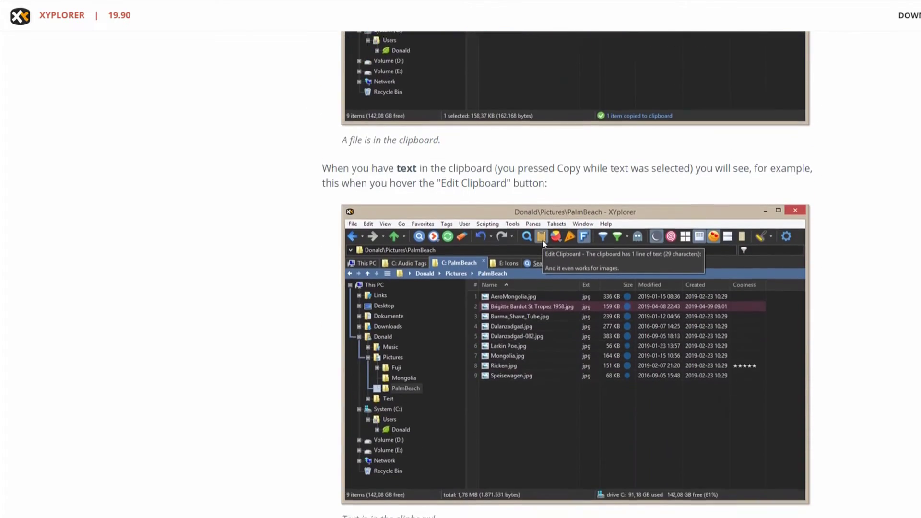
pyautogui.scroll(-8, 570, 288)
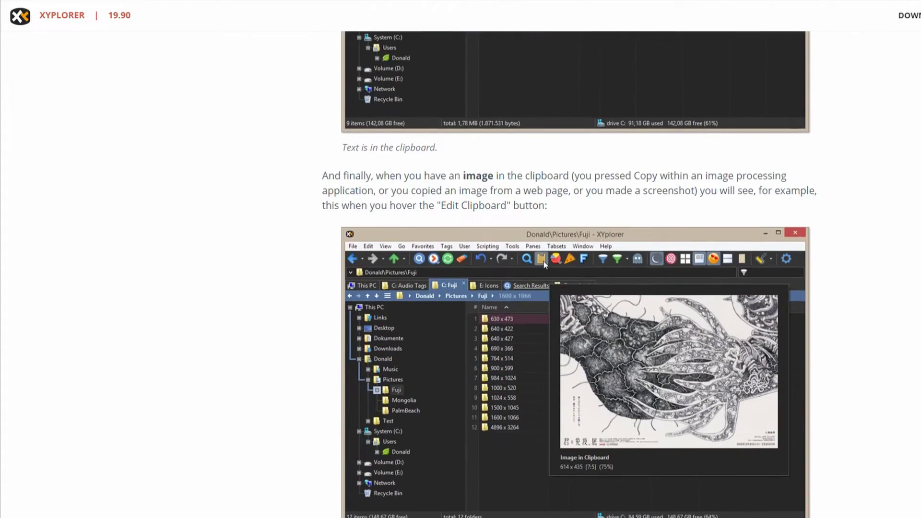
pyautogui.scroll(-7, 539, 99)
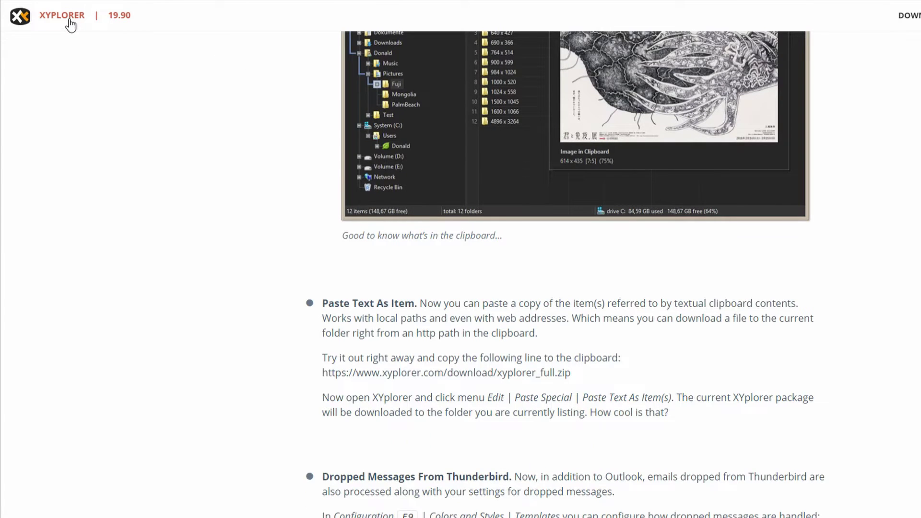
# Step: Open the XYplorer home page and read the file manager's introduction and feature descriptions
pyautogui.click(69, 21)
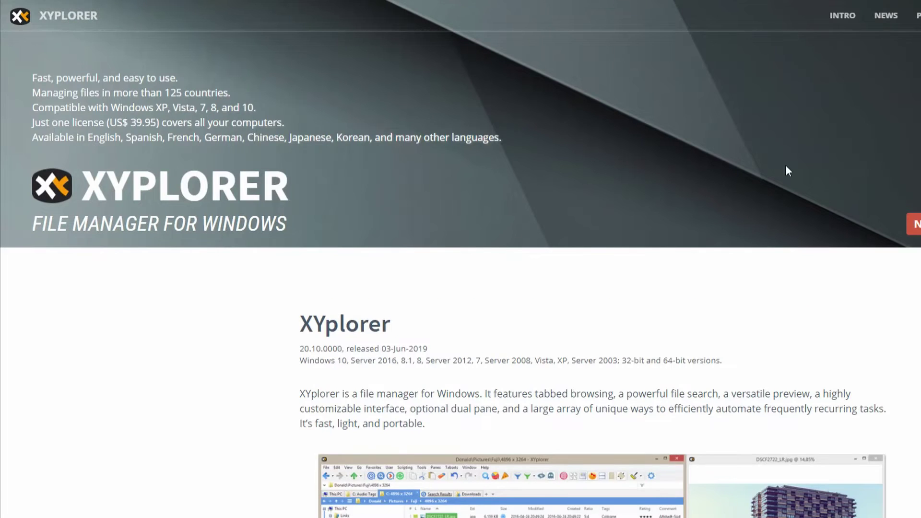
pyautogui.scroll(-4, 812, 138)
pyautogui.scroll(-1, 801, 140)
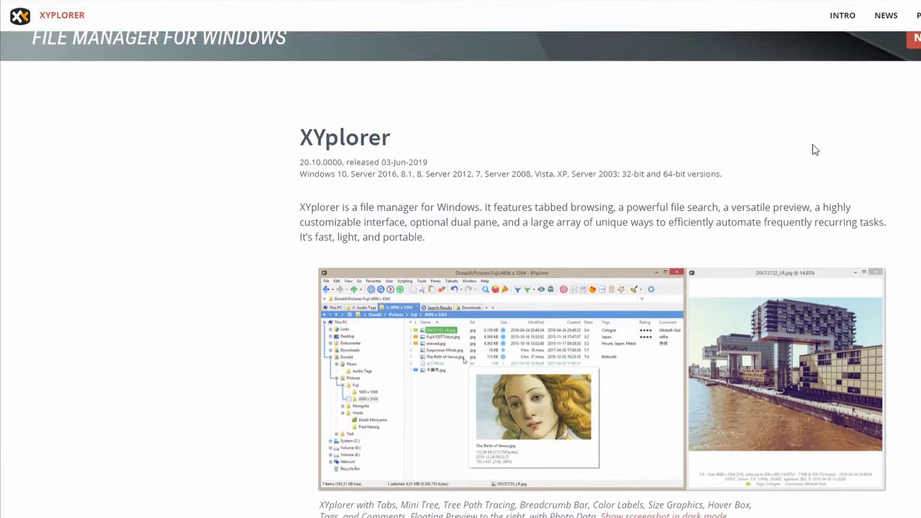
pyautogui.scroll(-8, 812, 144)
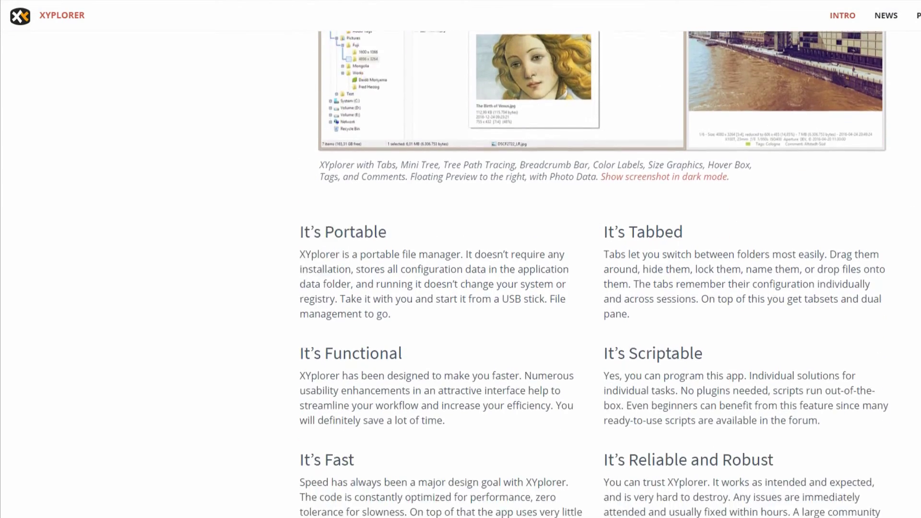
pyautogui.scroll(-11, 594, 274)
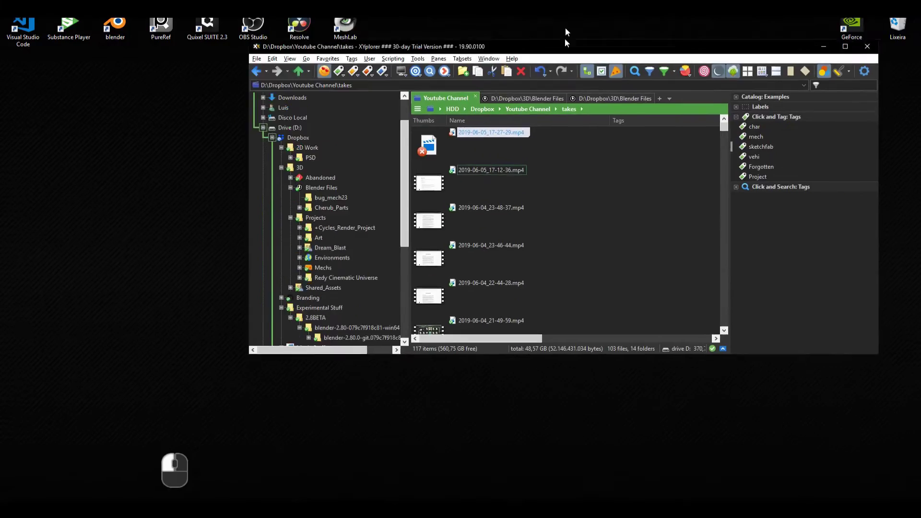
# Step: Move the XYplorer window toward the desktop's centre and examine the XYplorer process's CPU and memory use in Task Manager
pyautogui.moveTo(566, 43); pyautogui.dragTo(500, 118)
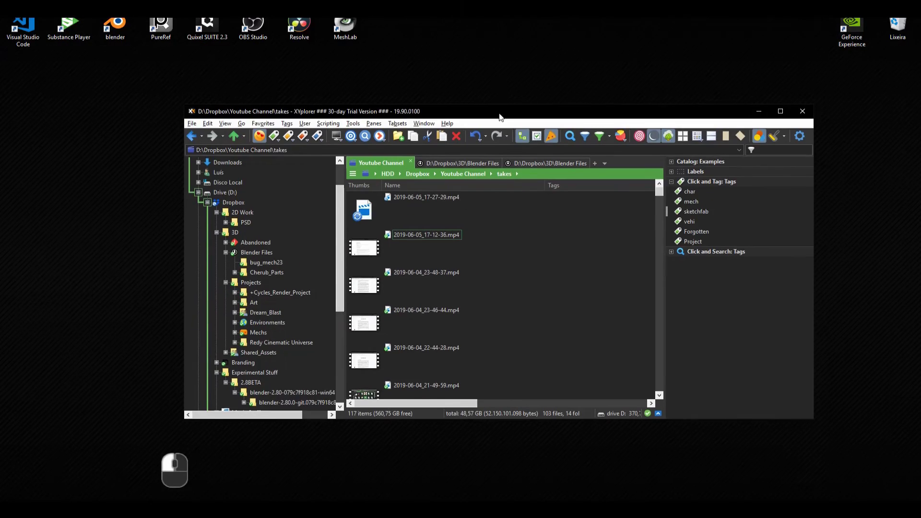
pyautogui.hotkey('ctrl', 'shift', 'Escape')
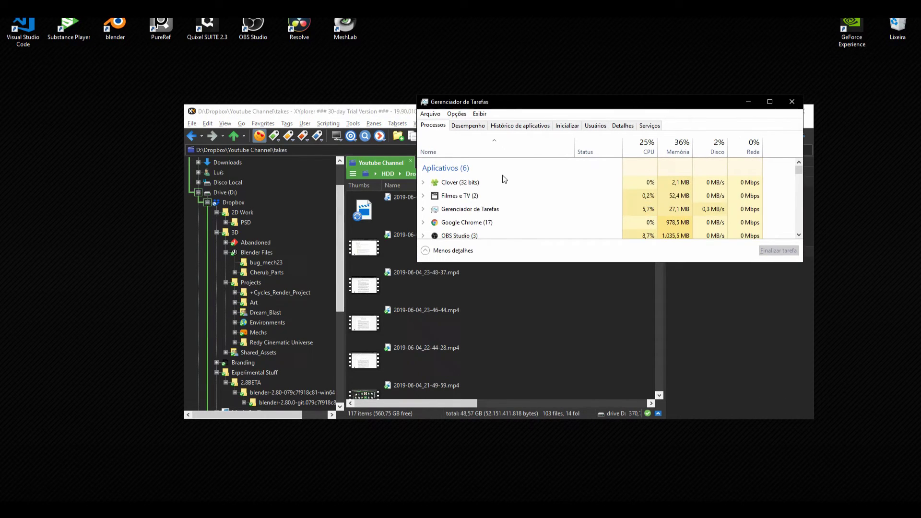
pyautogui.scroll(-1, 504, 179)
pyautogui.click(495, 221)
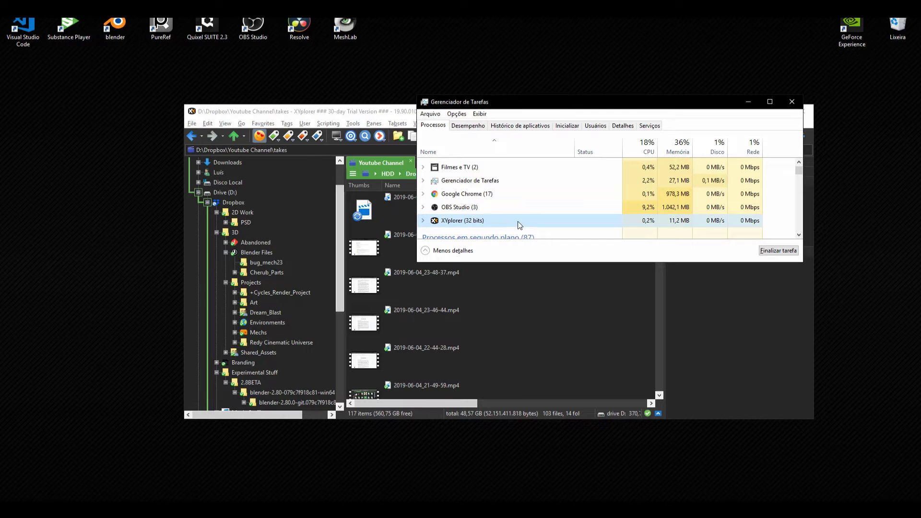
pyautogui.scroll(-1, 515, 221)
pyautogui.scroll(1, 517, 220)
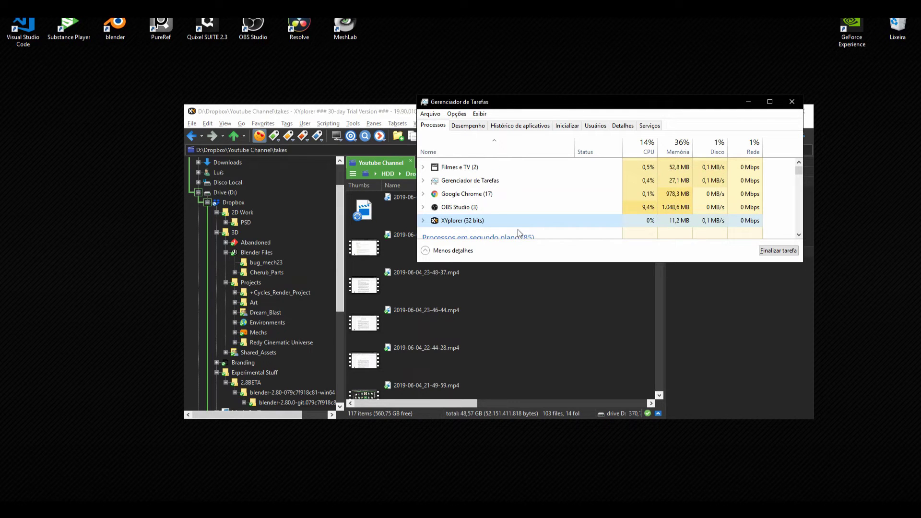
pyautogui.moveTo(289, 112); pyautogui.dragTo(269, 124)
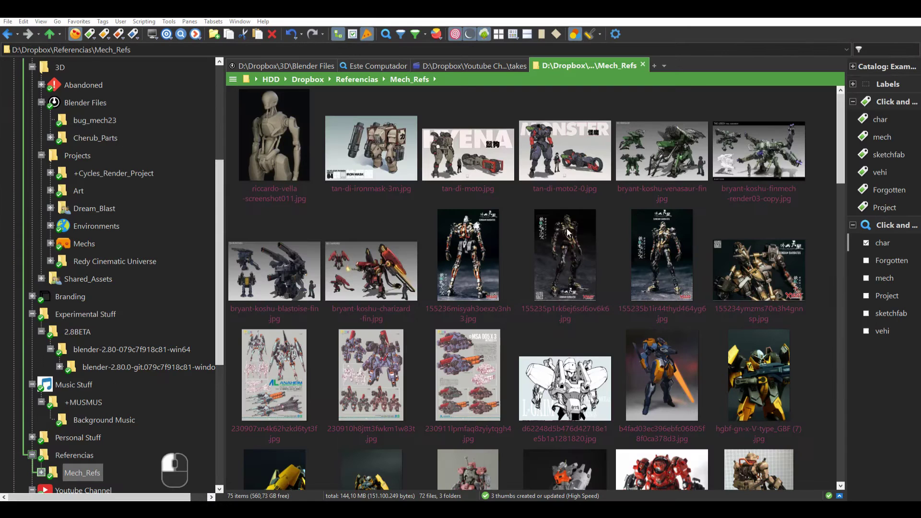
# Step: Browse the mech reference thumbnails in the Mech_Refs folder, enlarging several pictures for a closer look
pyautogui.scroll(-5, 631, 221)
pyautogui.moveTo(543, 118); pyautogui.dragTo(519, 90)
pyautogui.scroll(4, 493, 184)
pyautogui.moveTo(565, 245); pyautogui.dragTo(524, 255)
pyautogui.moveTo(396, 272)
pyautogui.mouseDown()
pyautogui.moveTo(368, 269)
pyautogui.moveTo(381, 276)
pyautogui.mouseUp()
pyautogui.scroll(-5, 382, 372)
pyautogui.scroll(-5, 389, 364)
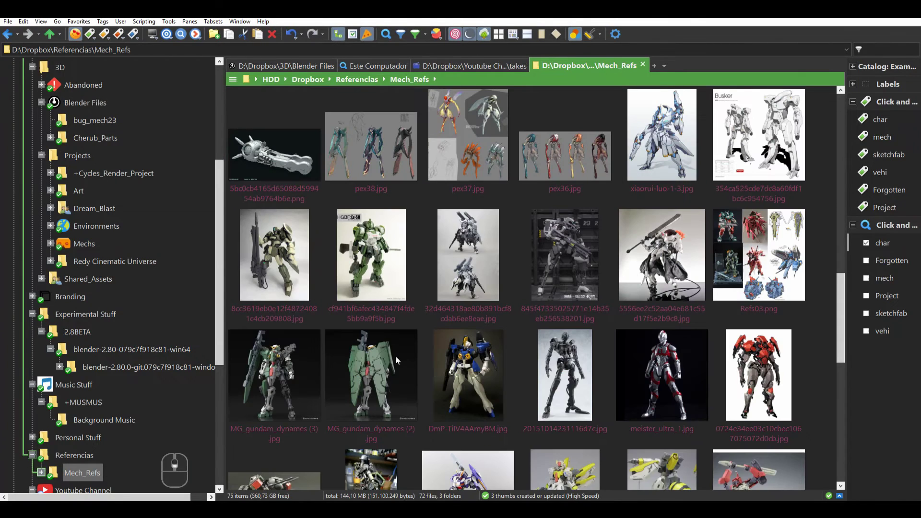
pyautogui.moveTo(470, 347); pyautogui.dragTo(464, 369)
pyautogui.scroll(-5, 465, 369)
pyautogui.moveTo(397, 368); pyautogui.dragTo(441, 348)
pyautogui.scroll(-2, 441, 347)
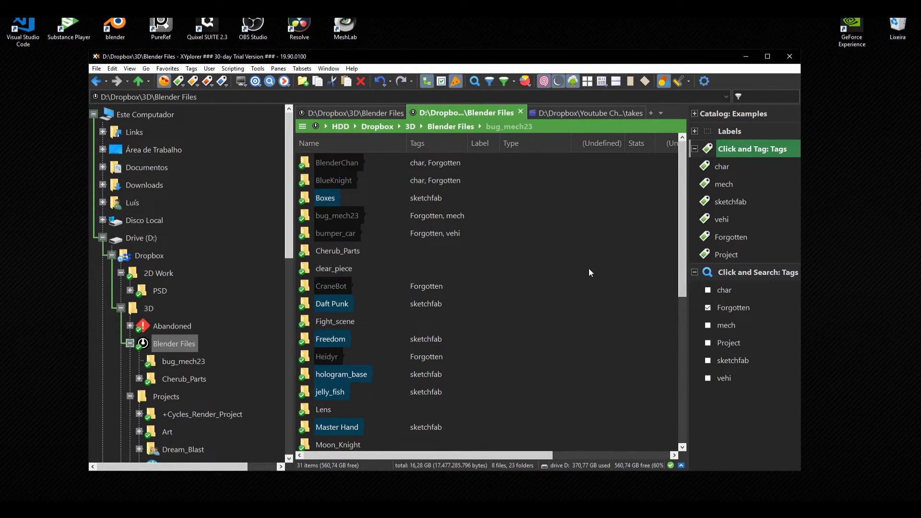
# Step: Look through the tagged Blender Files folders and run a tag search for items carrying both Forgotten and mech
pyautogui.scroll(-3, 589, 272)
pyautogui.click(709, 310)
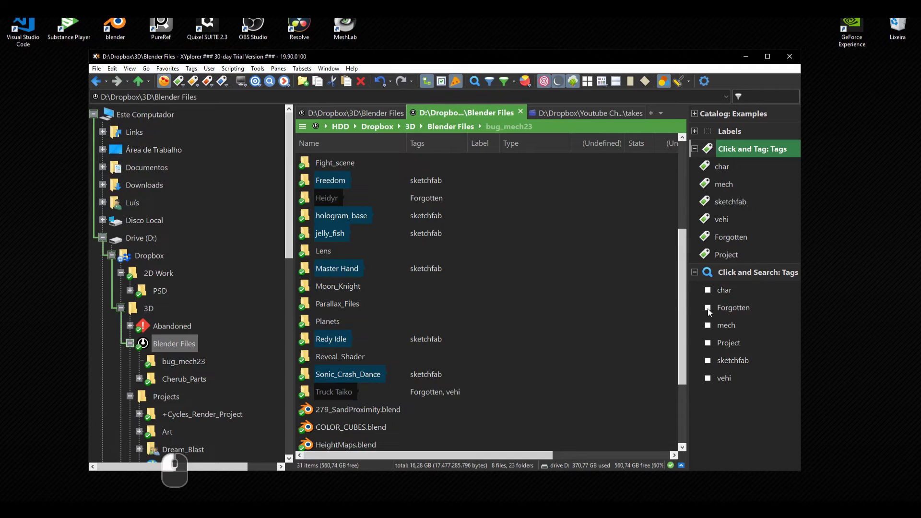
pyautogui.click(708, 309)
pyautogui.click(708, 325)
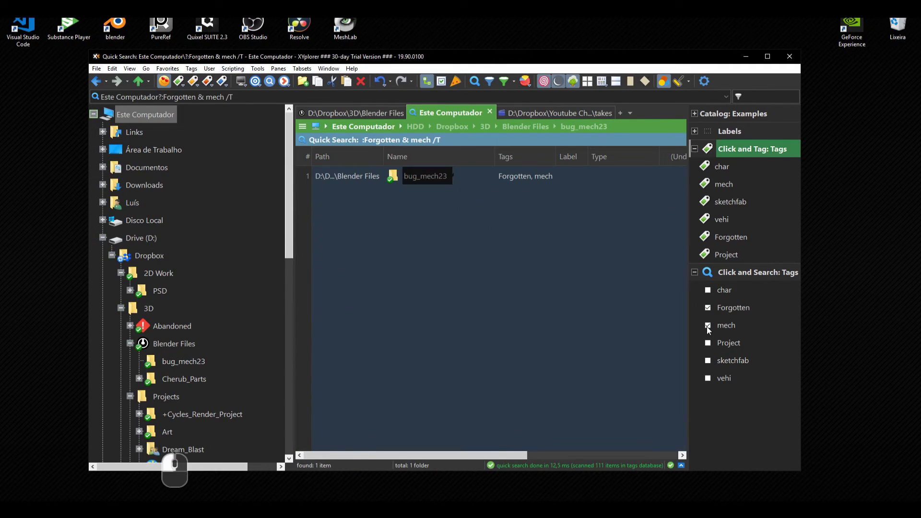
# Step: Remove mech from the tag search, add char, and take char out again so only Forgotten is searched
pyautogui.click(708, 326)
pyautogui.click(708, 290)
pyautogui.click(708, 290)
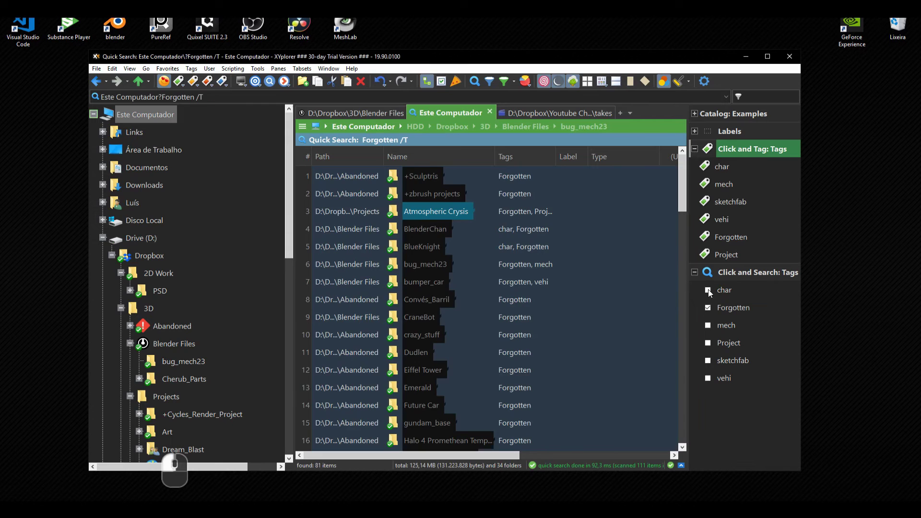
# Step: Search for items tagged both Forgotten and Project, and toggle Forgotten to compare with the Project-only search
pyautogui.click(708, 343)
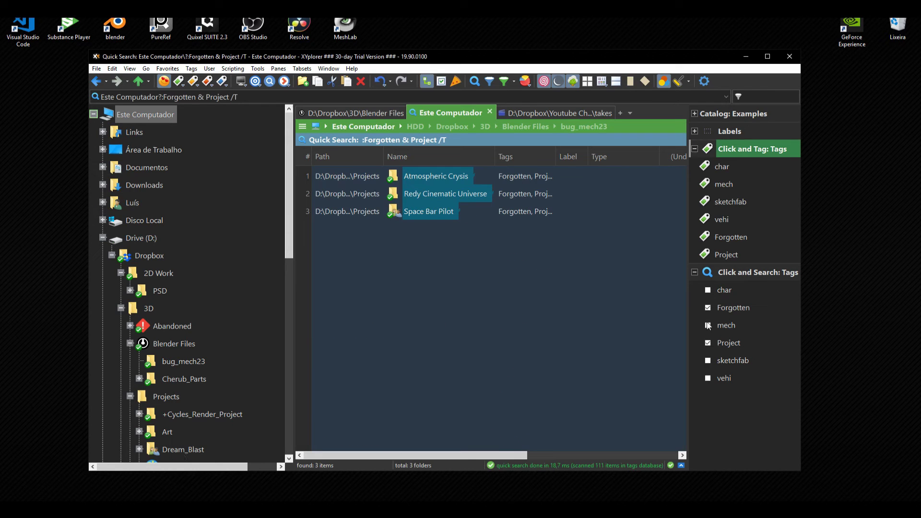
pyautogui.click(708, 308)
pyautogui.click(708, 308)
pyautogui.click(708, 309)
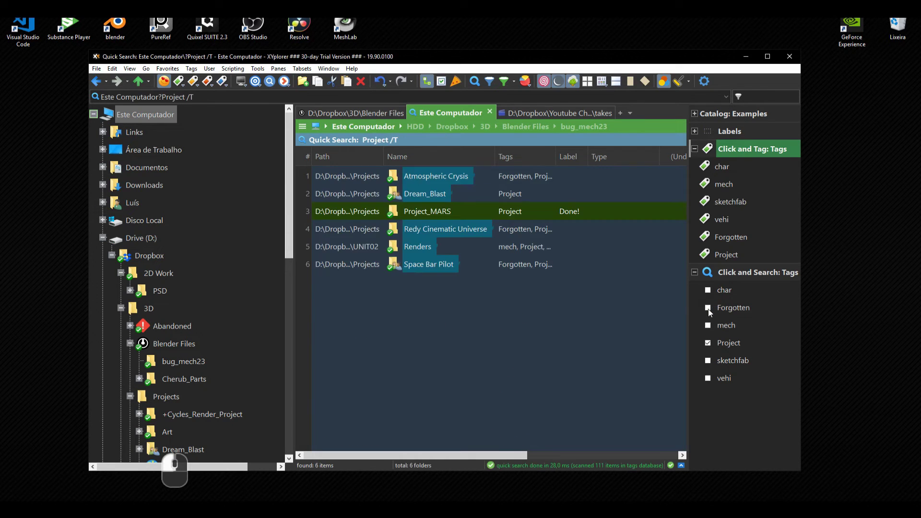
pyautogui.click(708, 308)
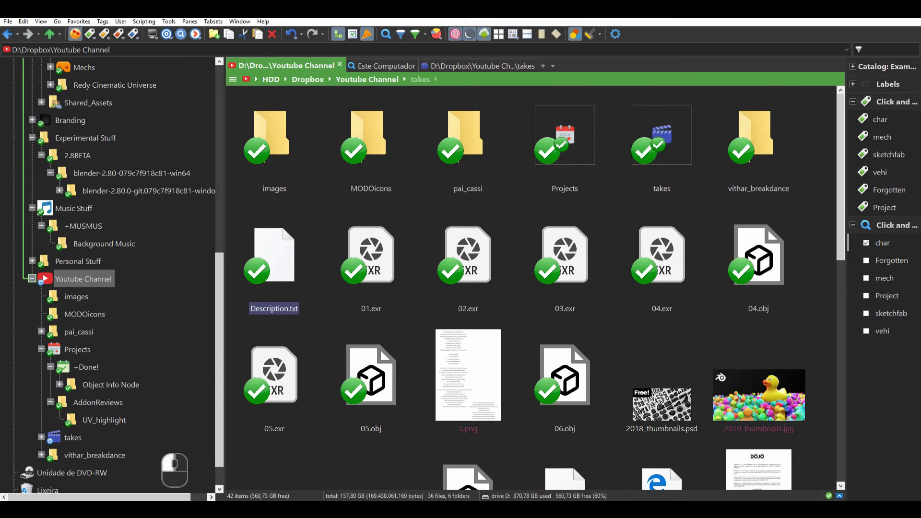
# Step: Open the configuration dialog, move it toward the centre, and look over the Color Filters, Highlights & Dark Mode and Colors settings
pyautogui.click(615, 34)
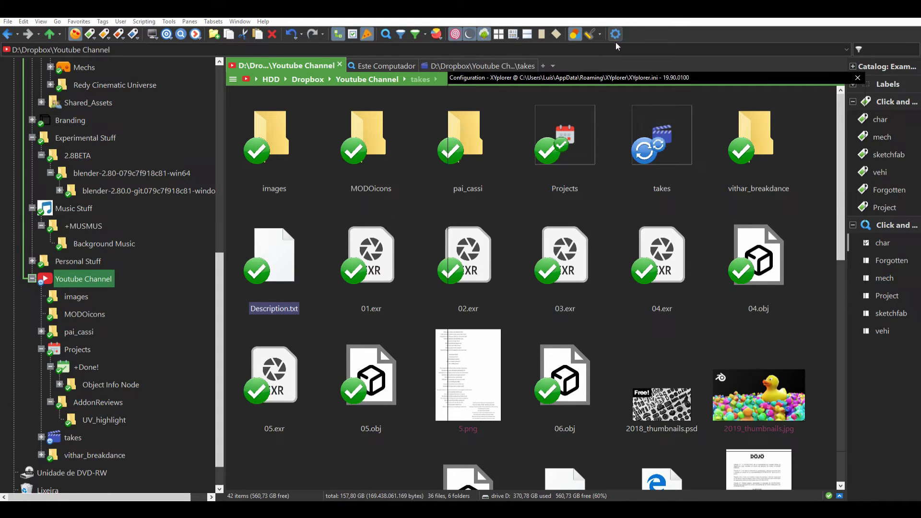
pyautogui.click(568, 103)
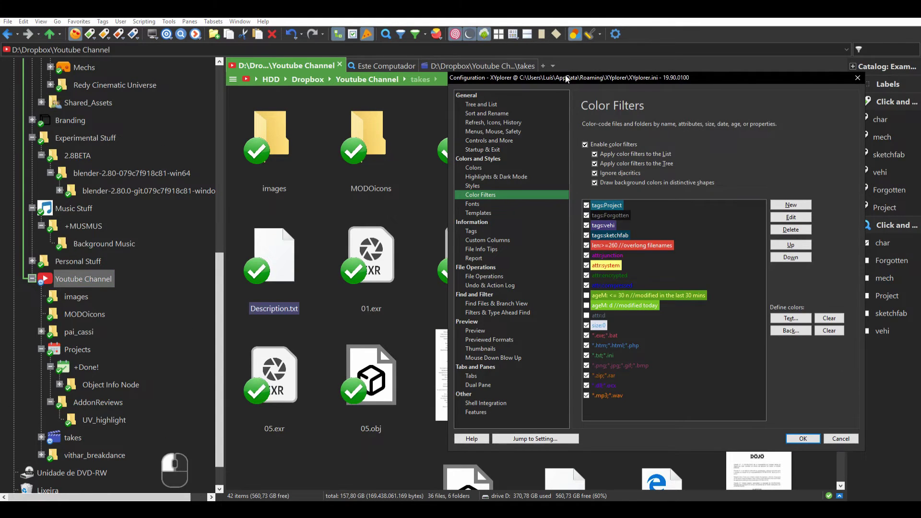
pyautogui.moveTo(567, 79); pyautogui.dragTo(444, 98)
pyautogui.click(371, 196)
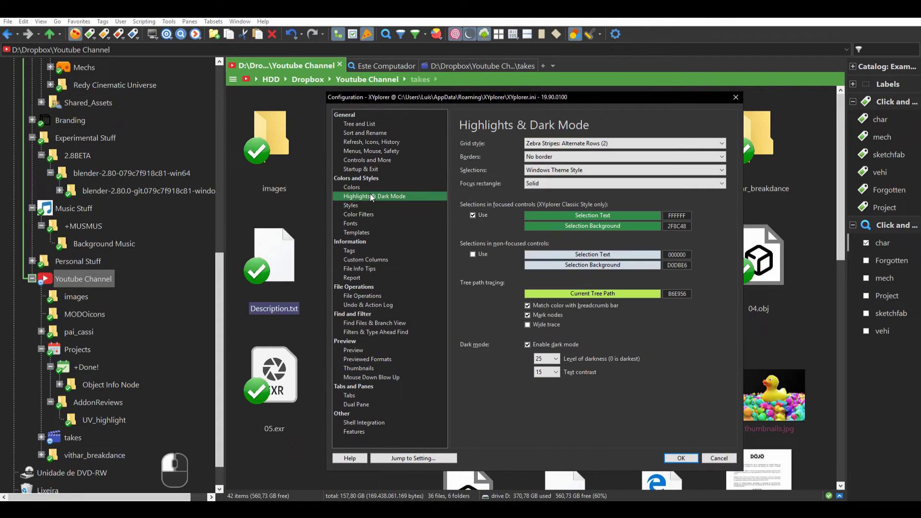
pyautogui.click(376, 186)
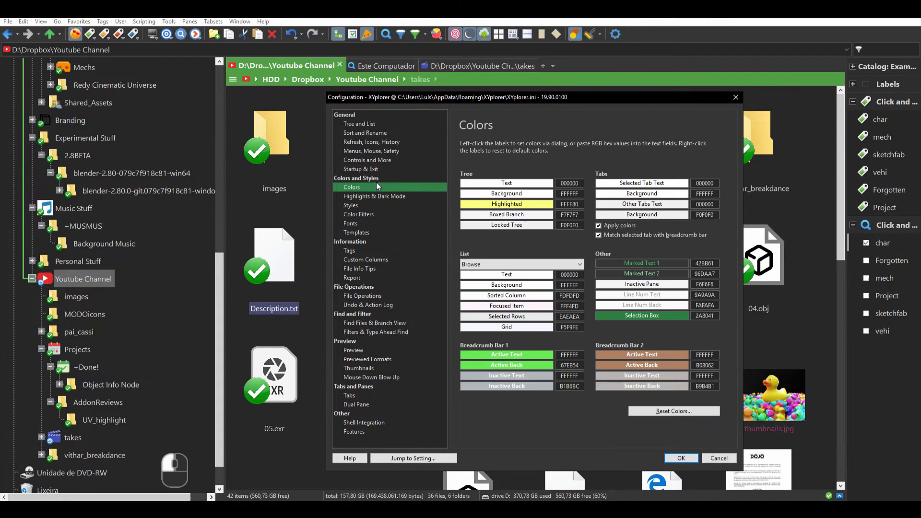
pyautogui.click(373, 195)
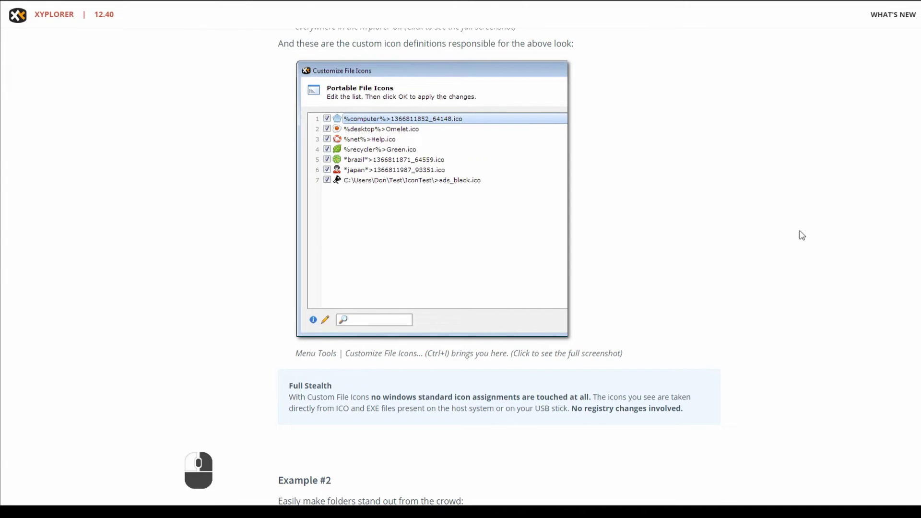
# Step: Read through the custom file icon examples in the XYplorer 12.40 release notes, down to Example #5
pyautogui.scroll(-15, 794, 243)
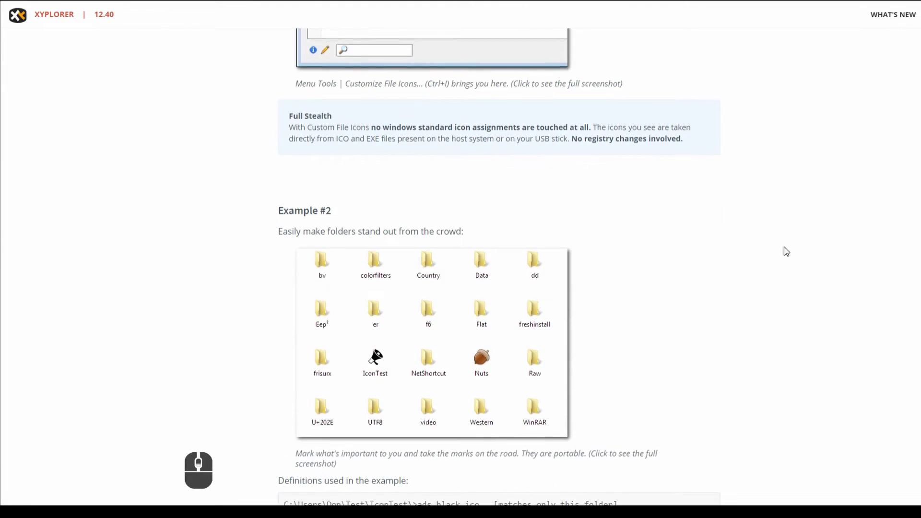
pyautogui.scroll(-4, 715, 271)
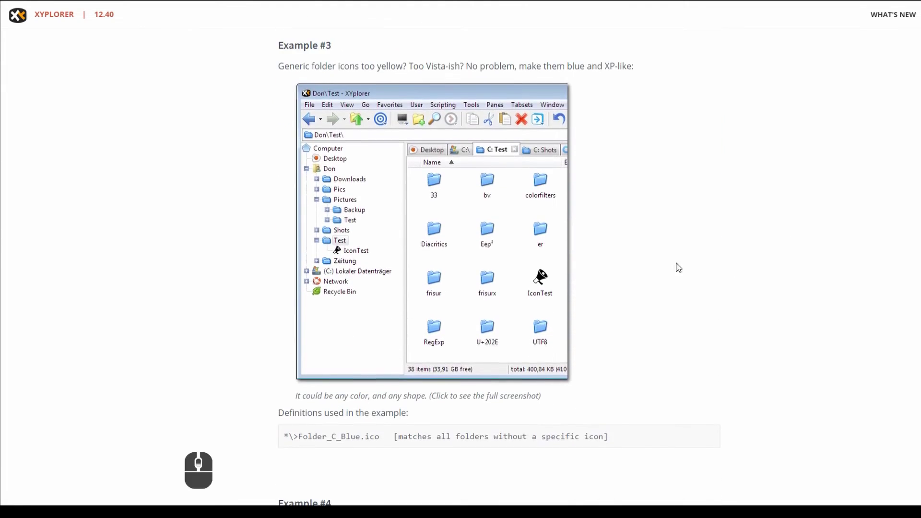
pyautogui.scroll(-6, 676, 265)
pyautogui.scroll(-4, 672, 258)
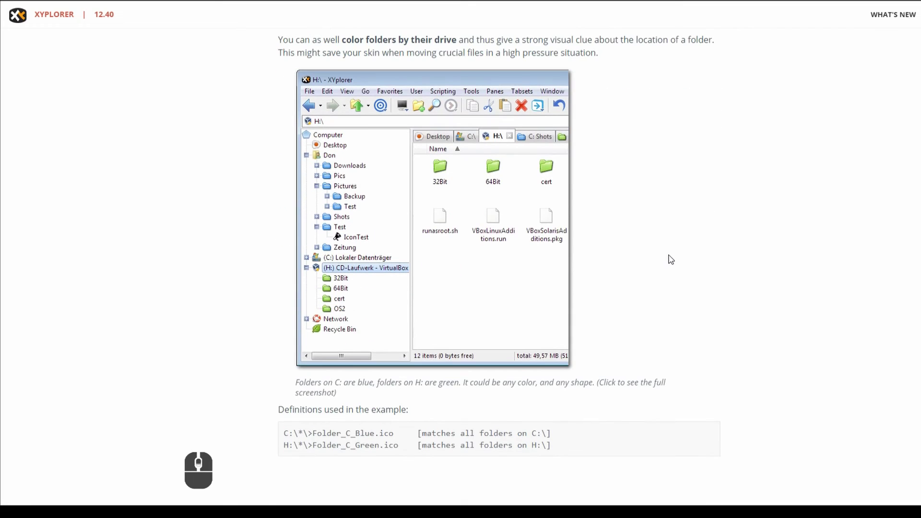
pyautogui.scroll(-7, 670, 259)
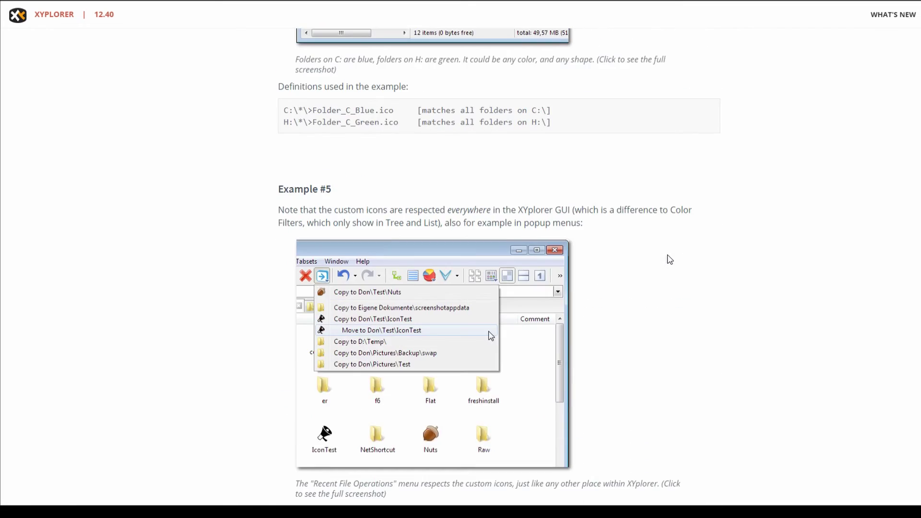
pyautogui.scroll(-1, 670, 260)
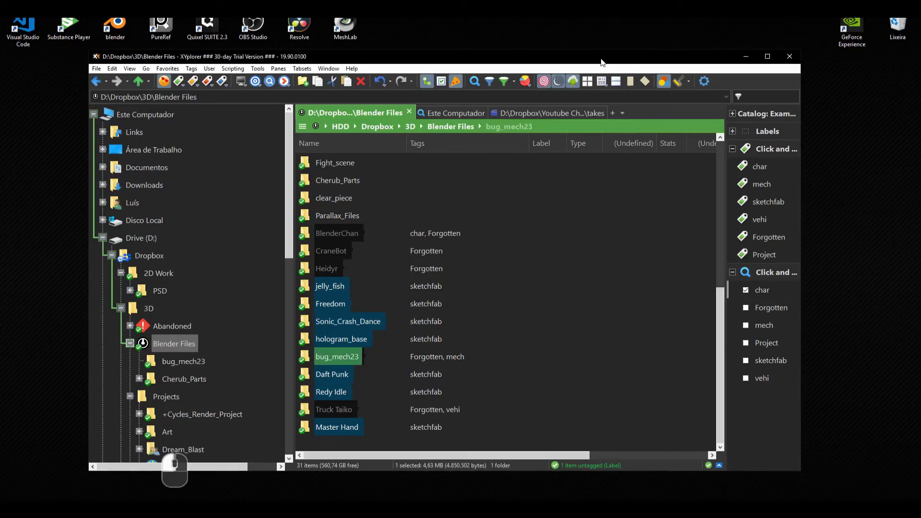
# Step: Label the BlenderChan, Heidyr, Sonic_Crash_Dance, bug_mech23, Daft Punk and hologram_base folders as WIP in Blender Files
pyautogui.scroll(2, 542, 218)
pyautogui.scroll(3, 549, 216)
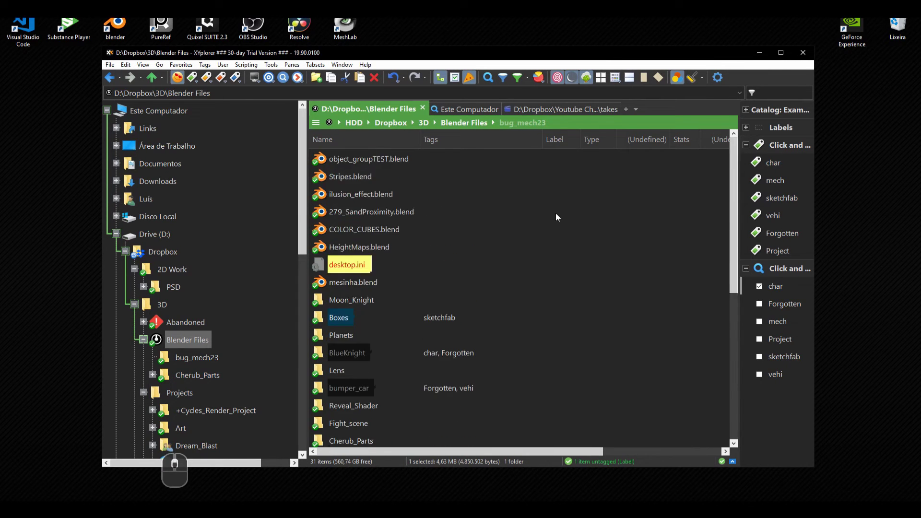
pyautogui.scroll(-5, 554, 226)
pyautogui.click(556, 236)
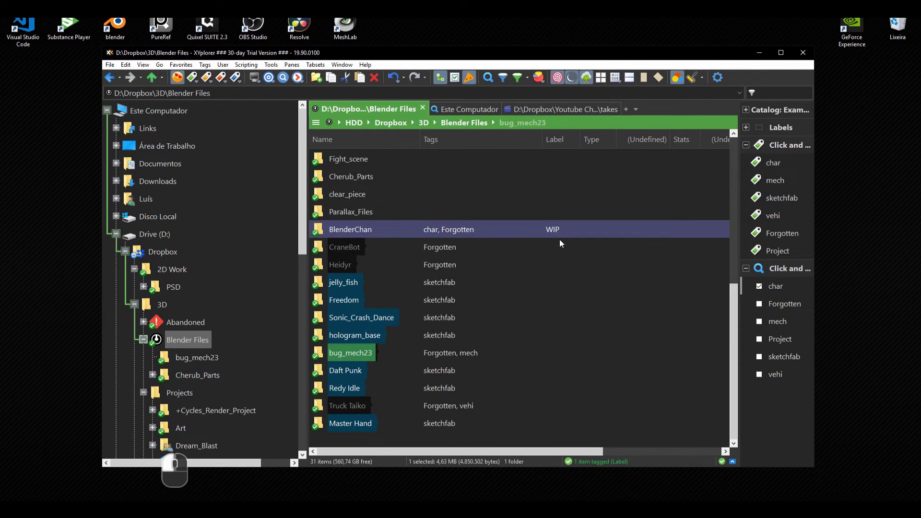
pyautogui.click(556, 269)
pyautogui.click(551, 309)
pyautogui.click(553, 353)
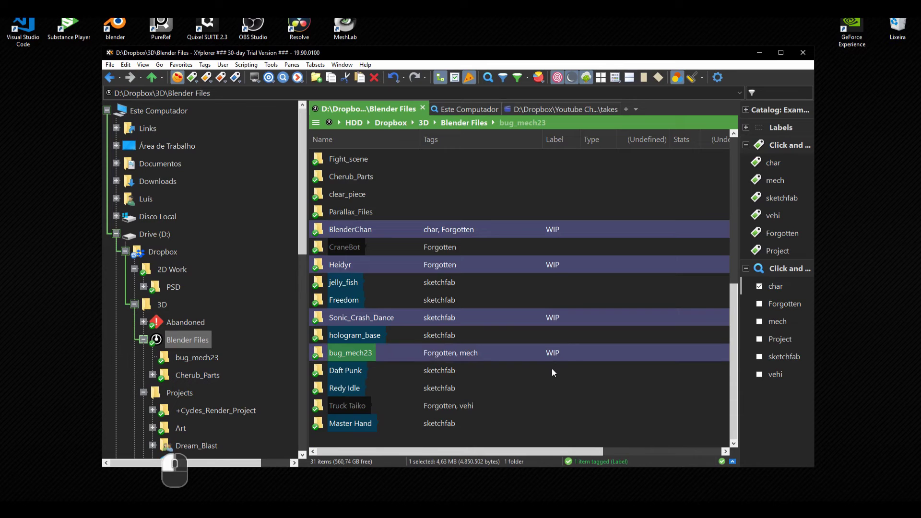
pyautogui.click(553, 372)
pyautogui.click(553, 337)
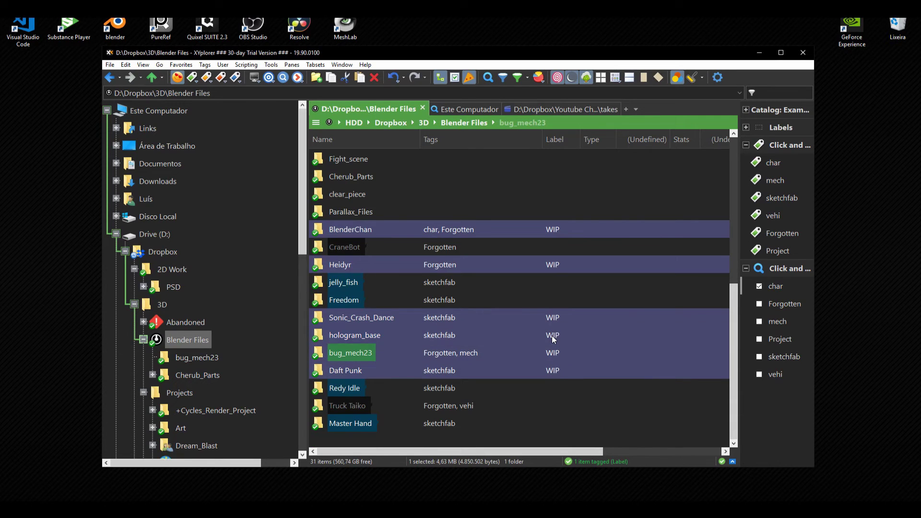
# Step: Set the labels of the hologram_base and jelly_fish folders to Done!
pyautogui.click(553, 337)
pyautogui.rightClick(552, 336)
pyautogui.click(569, 364)
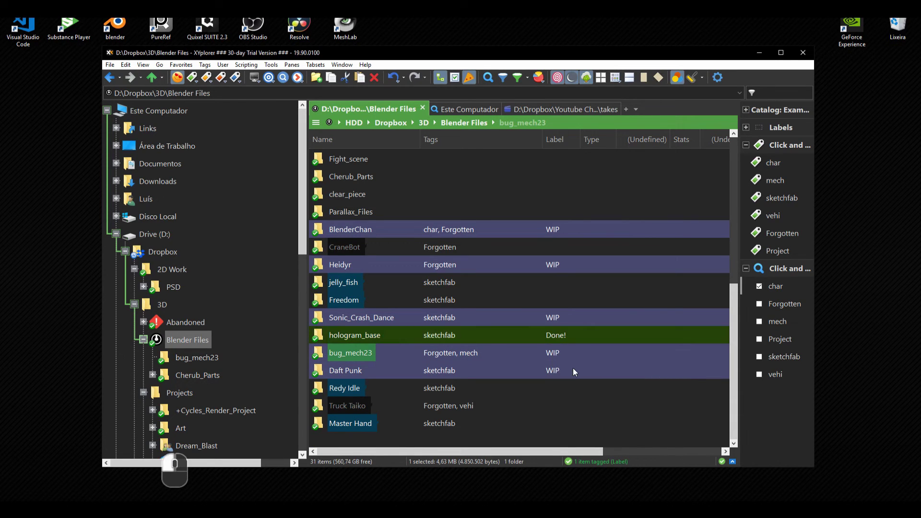
pyautogui.rightClick(555, 291)
pyautogui.click(576, 319)
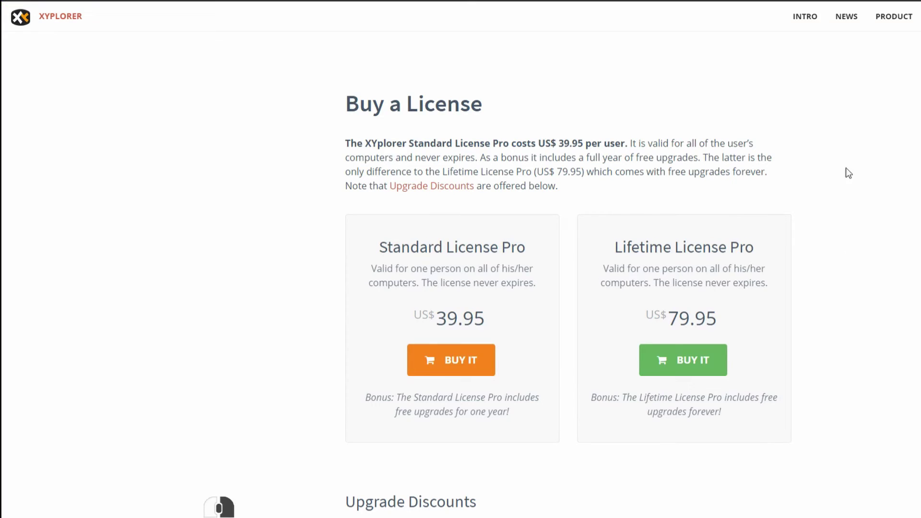
# Step: Review the Standard and Lifetime License Pro prices and the upgrade discounts on XYplorer's Buy a License page
pyautogui.scroll(3, 851, 139)
pyautogui.scroll(-1, 859, 137)
pyautogui.scroll(-1, 859, 142)
pyautogui.scroll(-1, 854, 153)
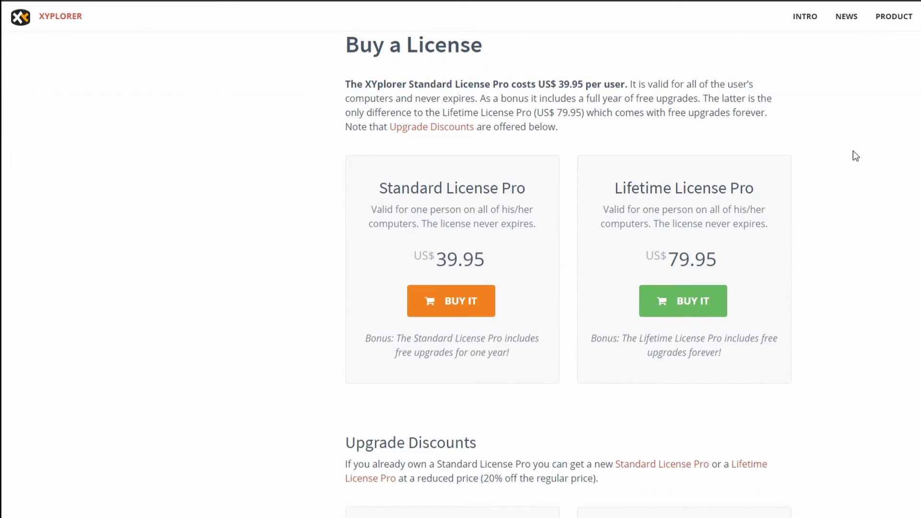
pyautogui.scroll(-3, 853, 150)
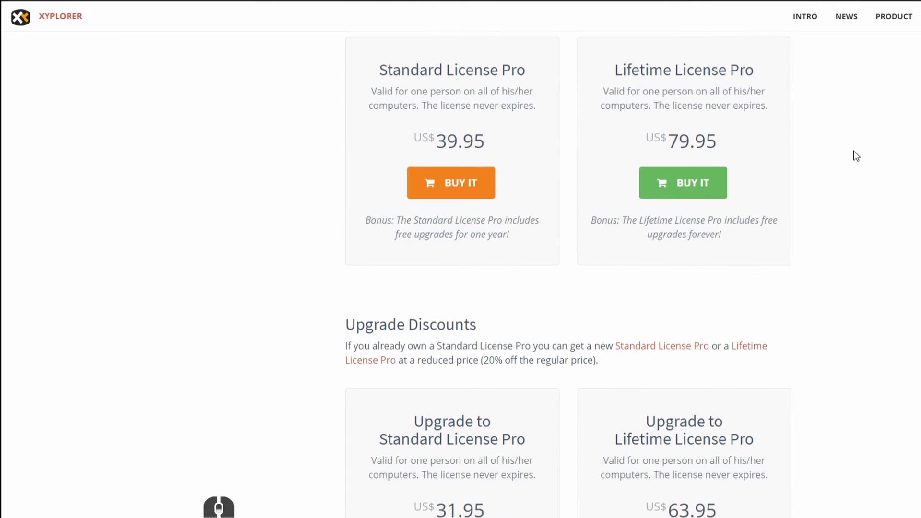
pyautogui.scroll(-2, 856, 156)
pyautogui.scroll(-2, 856, 156)
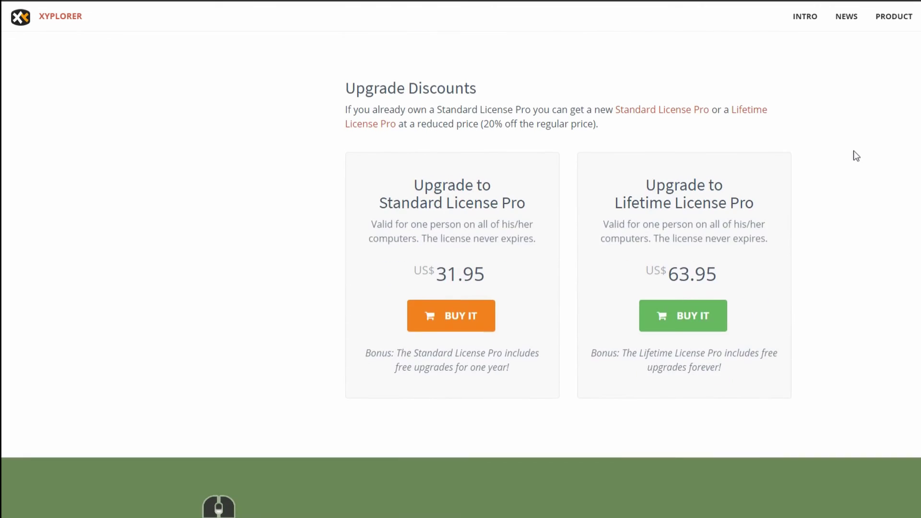
pyautogui.scroll(6, 856, 156)
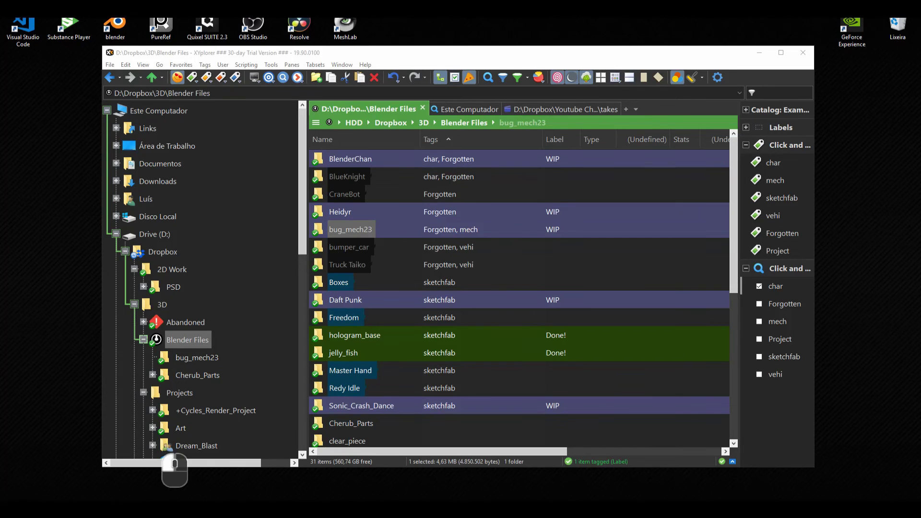
# Step: Sort the Blender Files list by Label after trying the Tags order, and look through the labelled folders
pyautogui.click(588, 140)
pyautogui.click(559, 141)
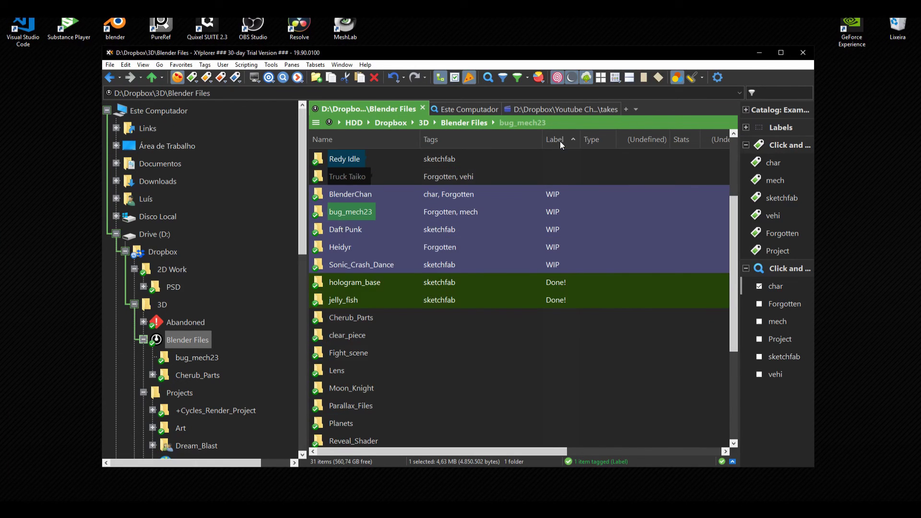
pyautogui.click(502, 139)
pyautogui.click(555, 137)
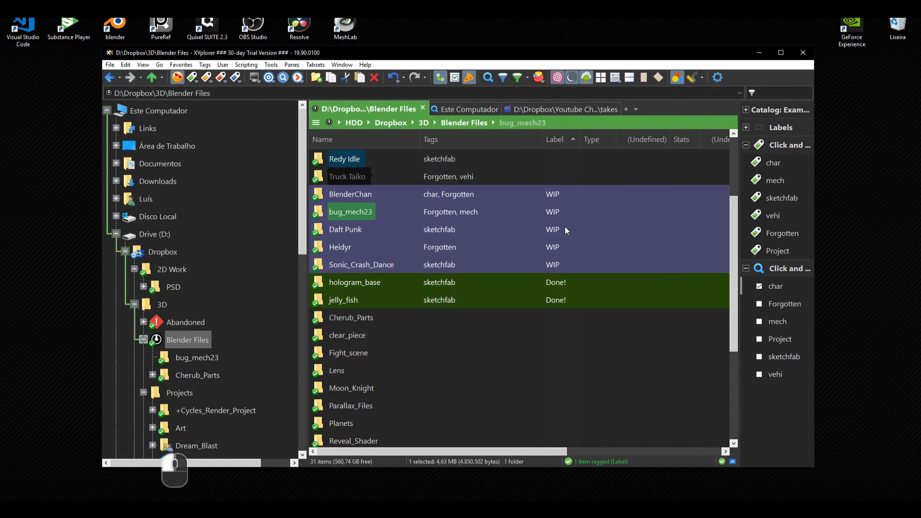
pyautogui.scroll(-3, 557, 238)
pyautogui.scroll(5, 558, 236)
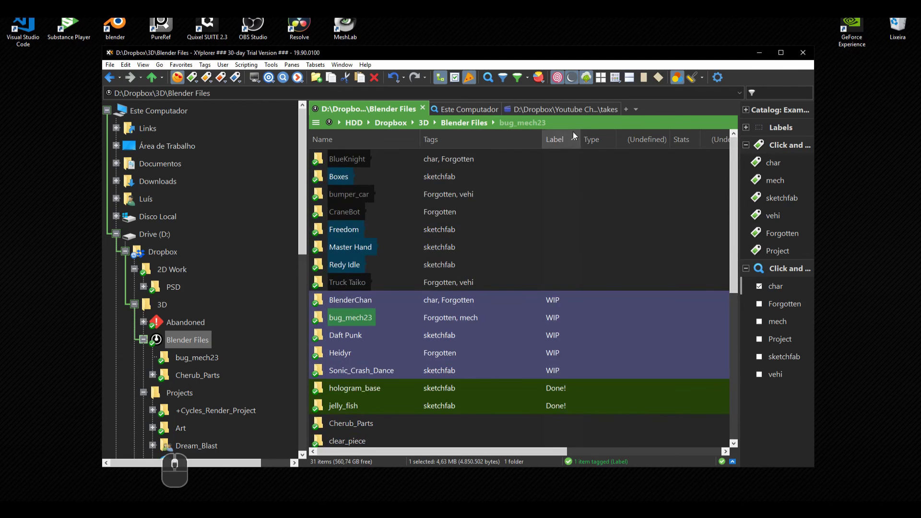
pyautogui.moveTo(564, 58); pyautogui.dragTo(573, 59)
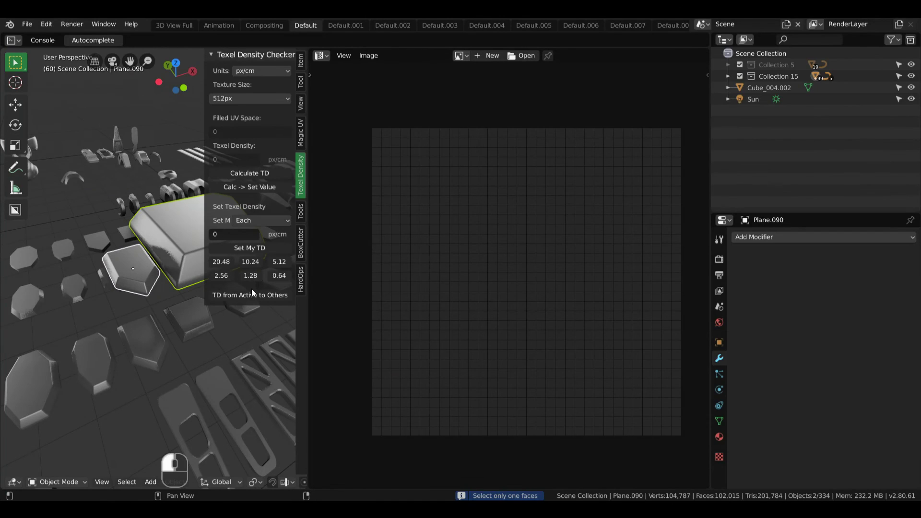
# Step: In Blender, copy the texel density from the active object to the other selected object and unwrap both meshes in Edit Mode
pyautogui.click(251, 295)
pyautogui.press('Tab')
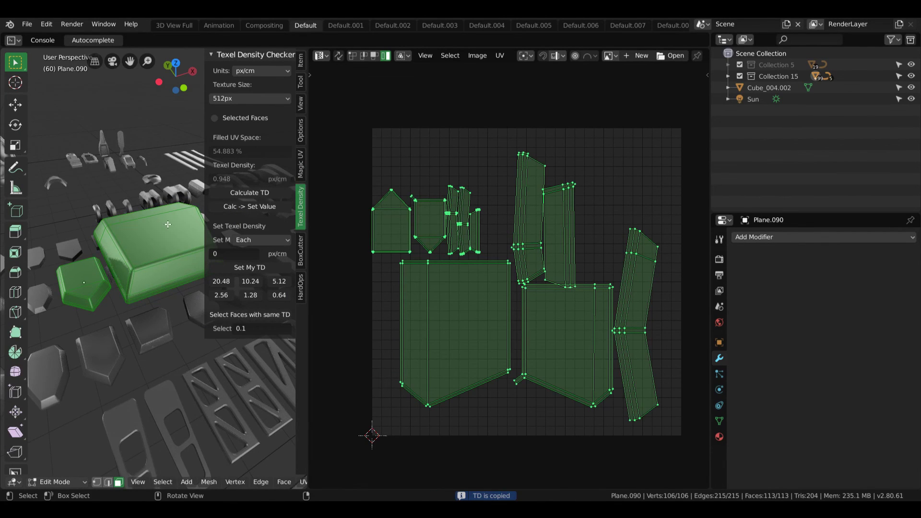
pyautogui.press('u')
pyautogui.click(142, 149)
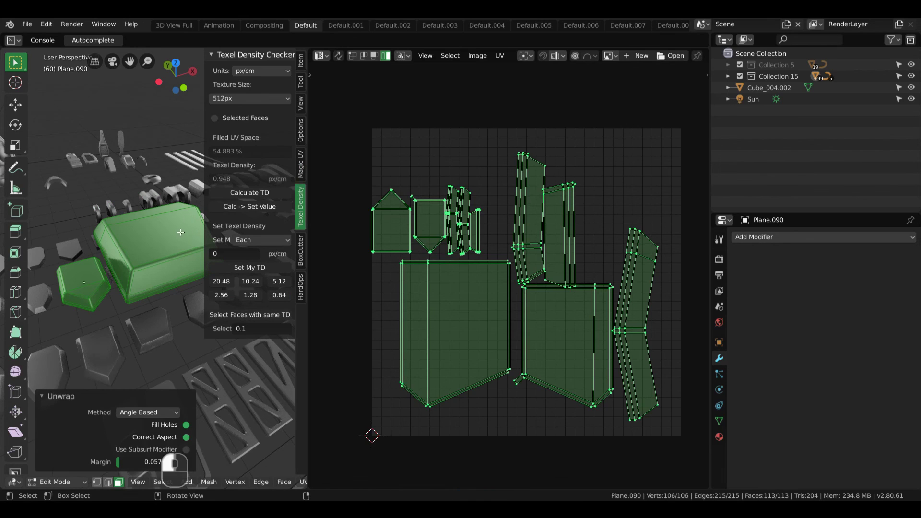
# Step: Pack the UV islands of the two meshes, and leave and re-enter Edit Mode
pyautogui.hotkey('ctrl', 'p')
pyautogui.scroll(1, 468, 307)
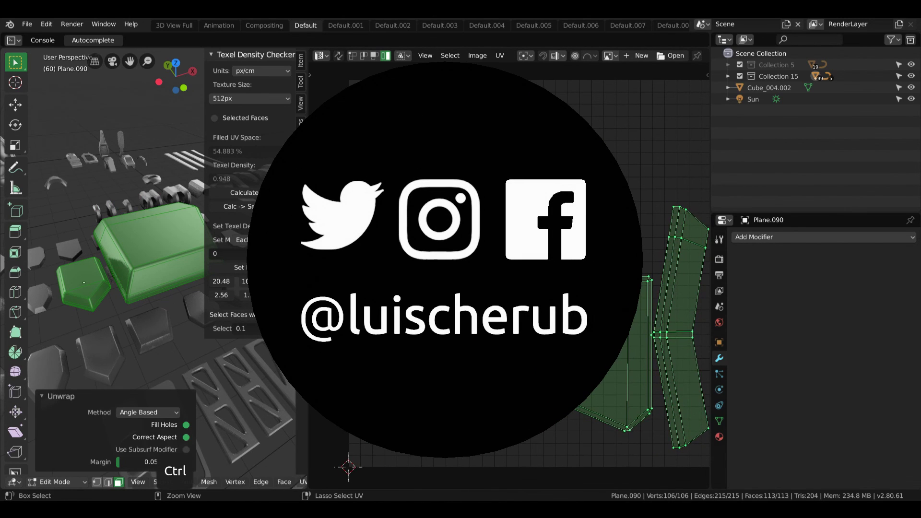
pyautogui.hotkey('ctrl', 'p')
pyautogui.scroll(-1, 528, 269)
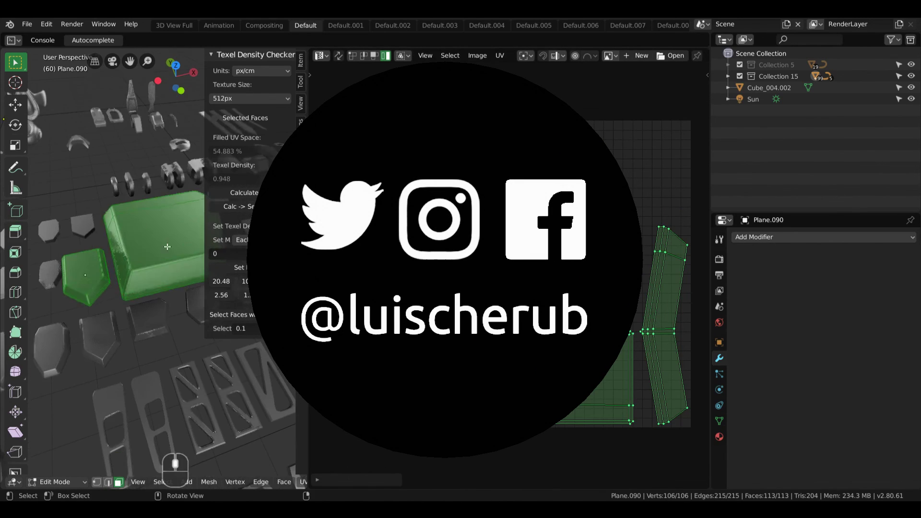
pyautogui.press('Tab')
pyautogui.press('Tab')
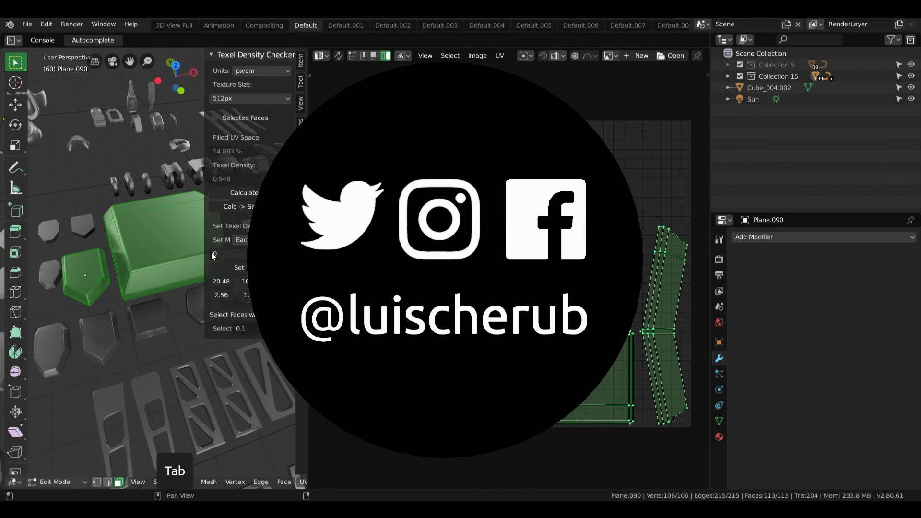